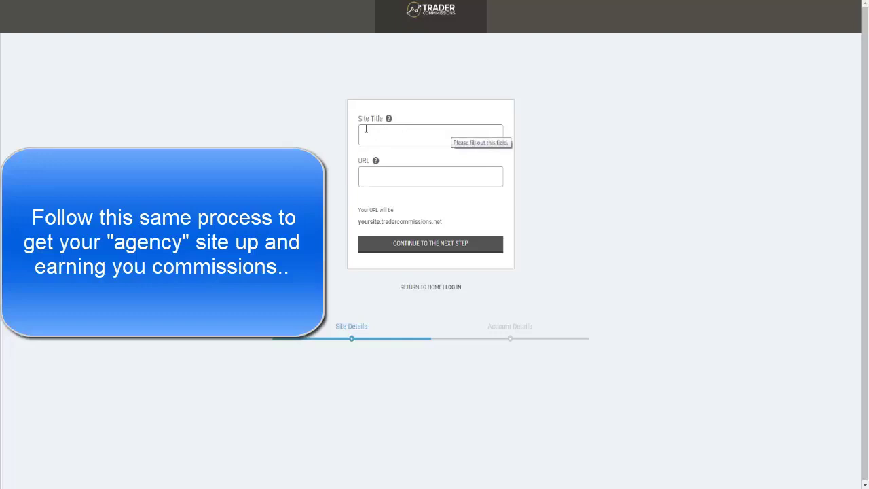
- Enter myagency as the site title, copy it, and use myagency as the site URL
{"action": "left_click", "coordinate": [366, 129]}
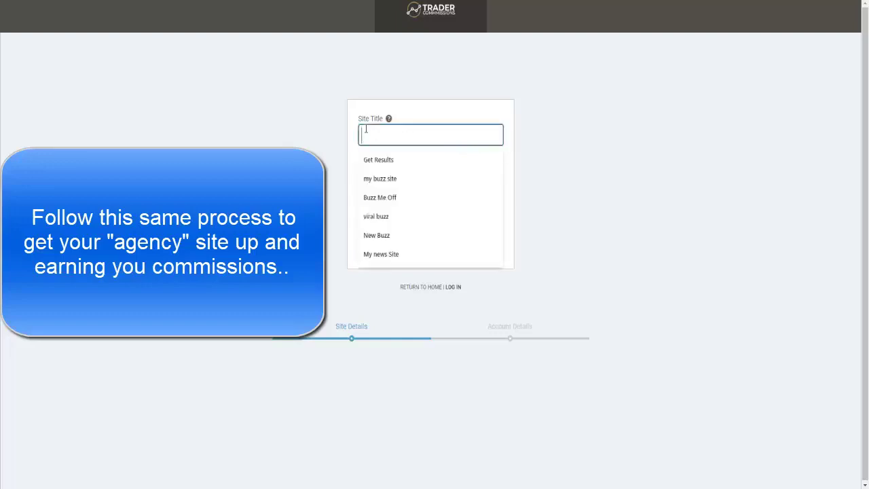
{"action": "type", "text": "myagen"}
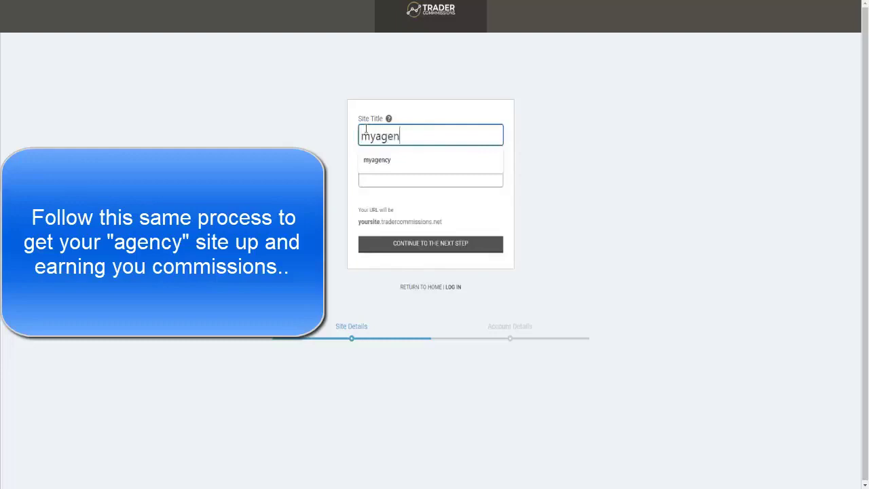
{"action": "type", "text": "cy"}
{"action": "left_click_drag", "start_coordinate": [416, 133], "coordinate": [361, 136]}
{"action": "right_click", "coordinate": [364, 137]}
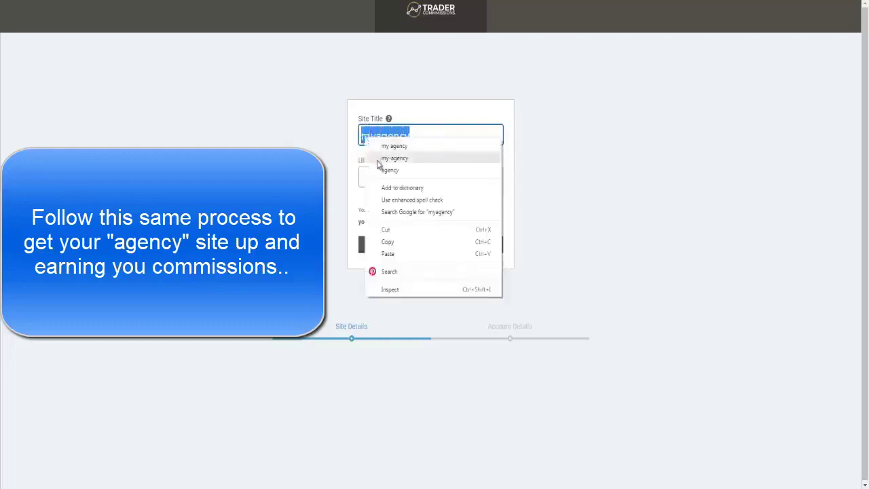
{"action": "left_click", "coordinate": [387, 241]}
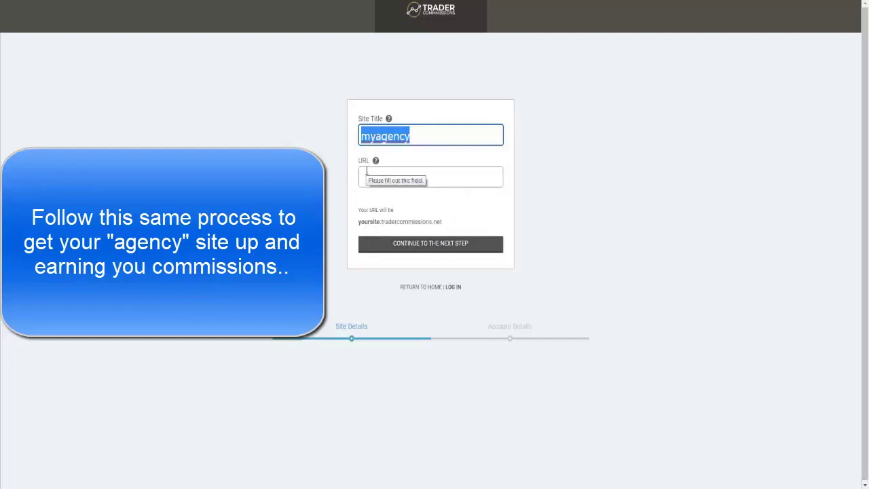
{"action": "left_click", "coordinate": [366, 175]}
{"action": "type", "text": "myagency"}
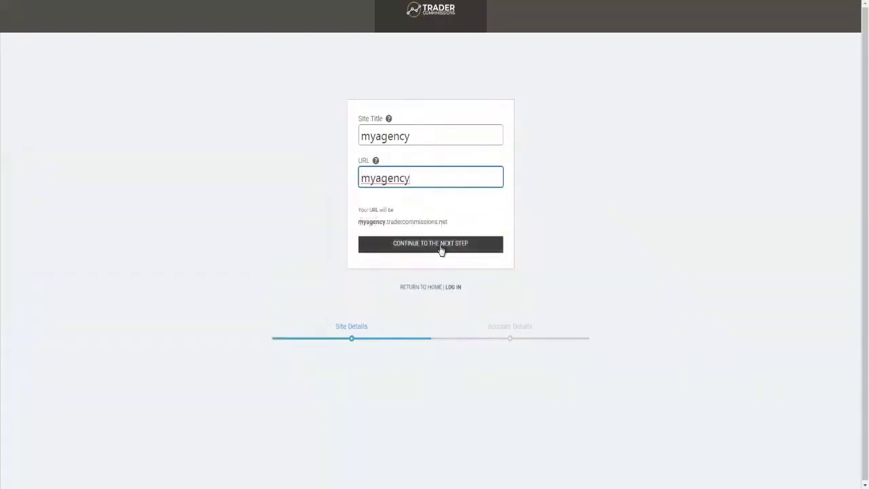
- Move on to the account details step and enter myagency as the username
{"action": "left_click", "coordinate": [441, 251]}
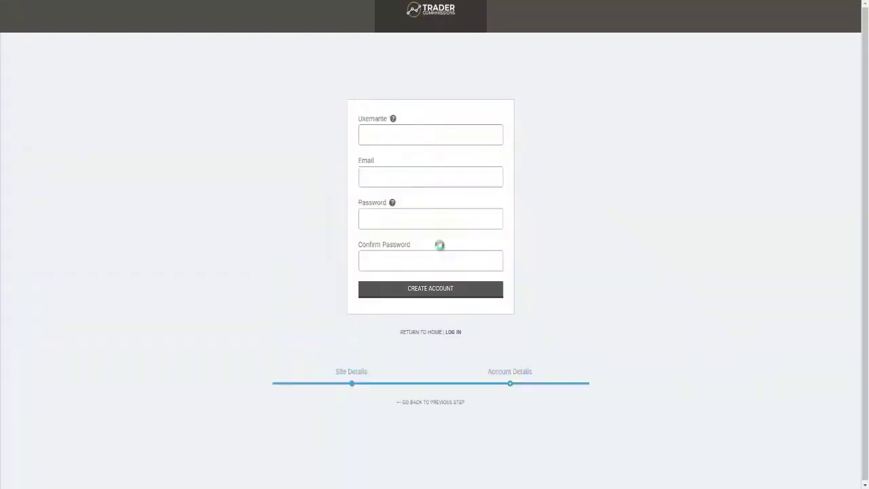
{"action": "left_click", "coordinate": [370, 135]}
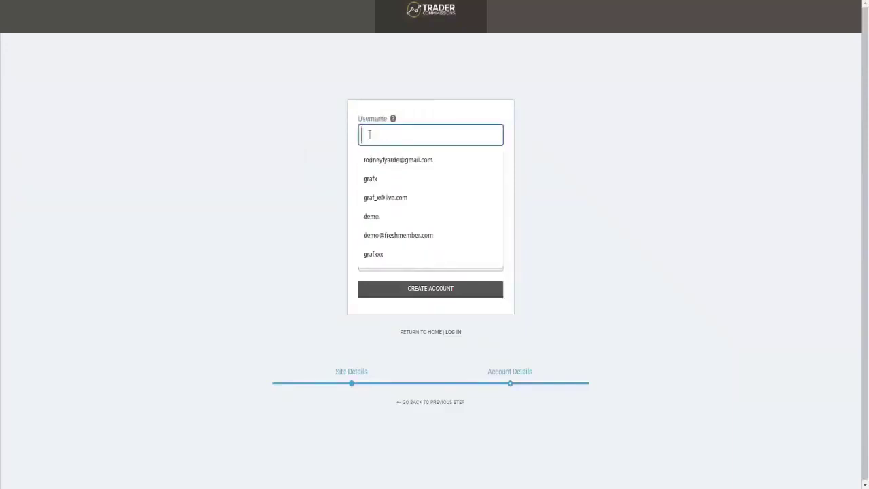
{"action": "type", "text": "myagency"}
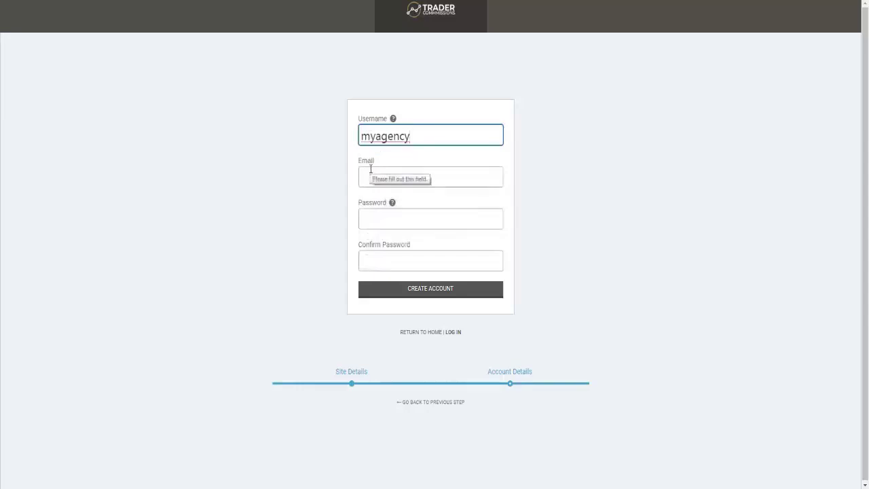
- Fill in the saved email address and the account password, then create the account
{"action": "left_click", "coordinate": [371, 169]}
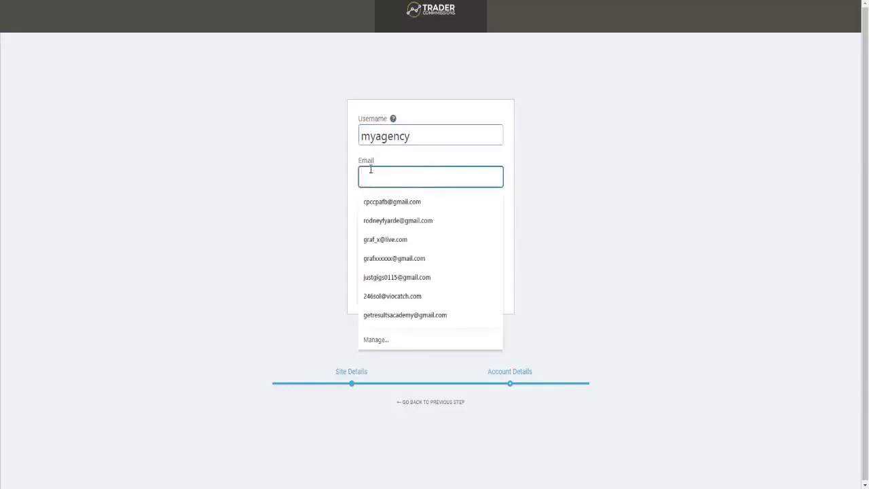
{"action": "left_click", "coordinate": [377, 201]}
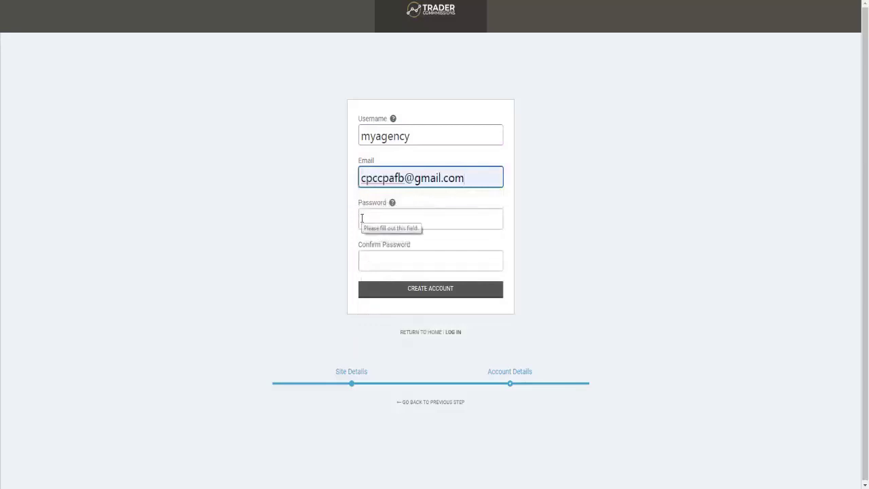
{"action": "left_click", "coordinate": [362, 218]}
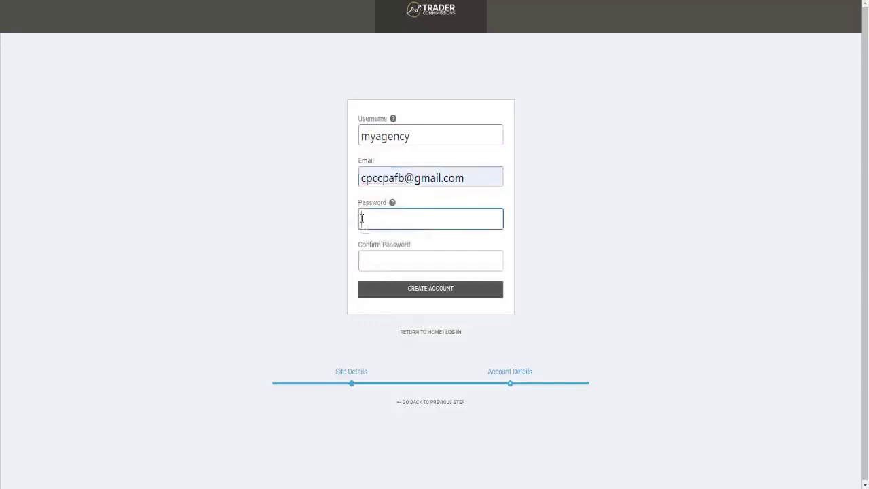
{"action": "type", "text": "**"}
{"action": "type", "text": "***"}
{"action": "left_click", "coordinate": [375, 257]}
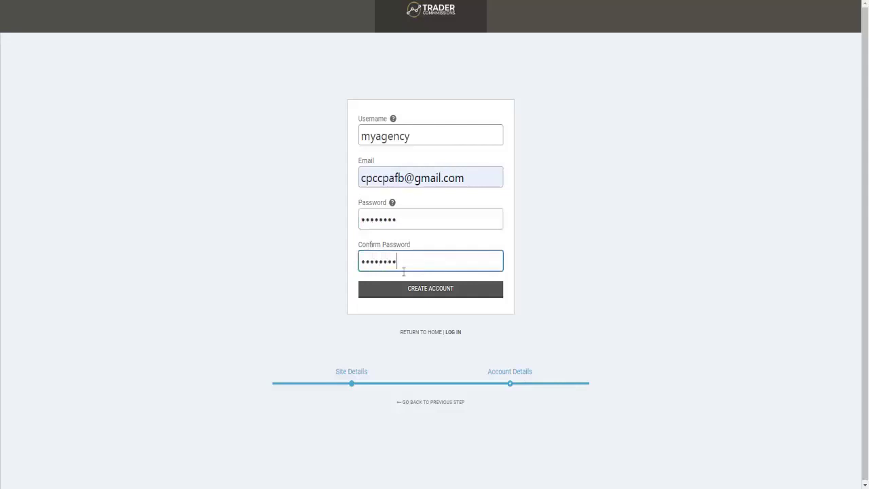
{"action": "left_click", "coordinate": [429, 291]}
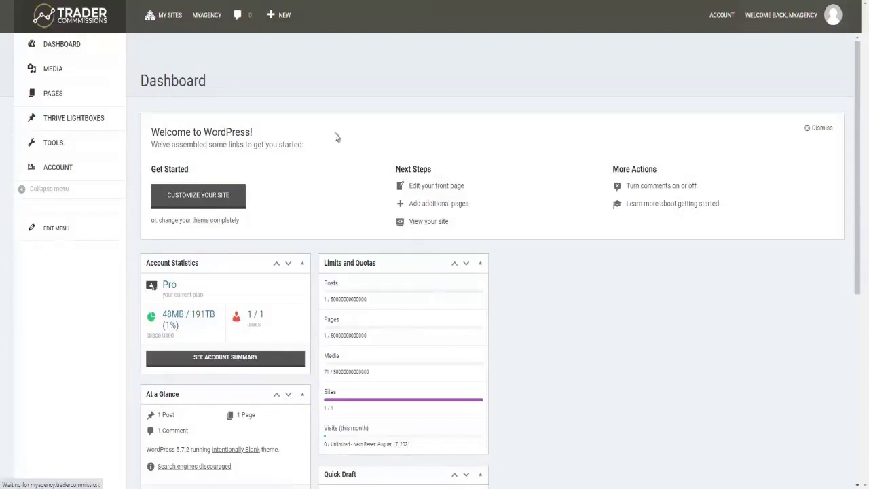
{"action": "mouse_move", "coordinate": [207, 15]}
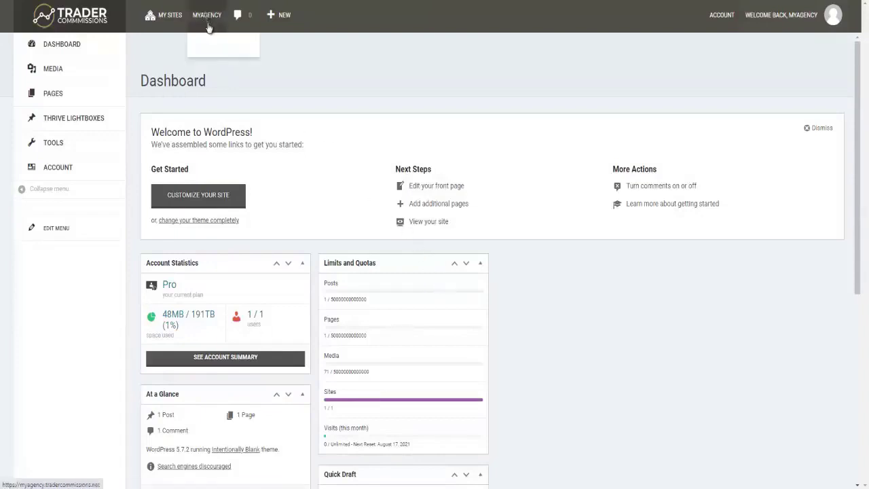
- Open the MYAGENCY site link from the top bar in a new browser tab
{"action": "right_click", "coordinate": [209, 14]}
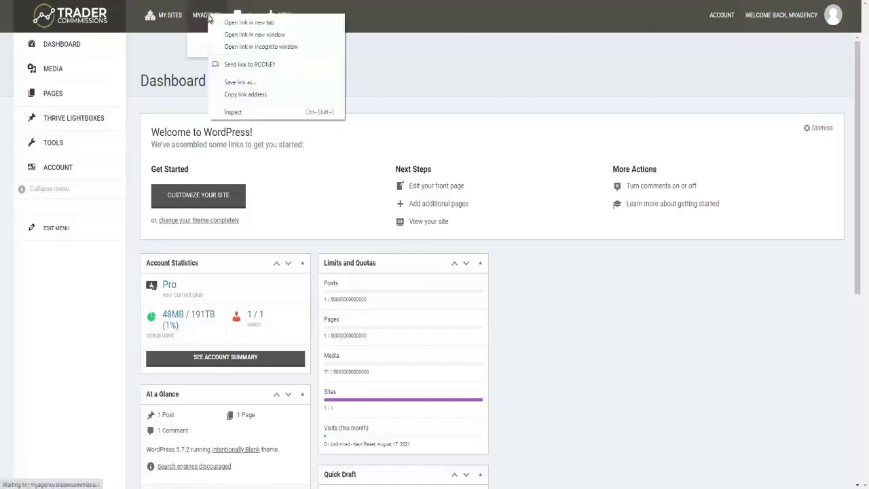
{"action": "left_click", "coordinate": [231, 23]}
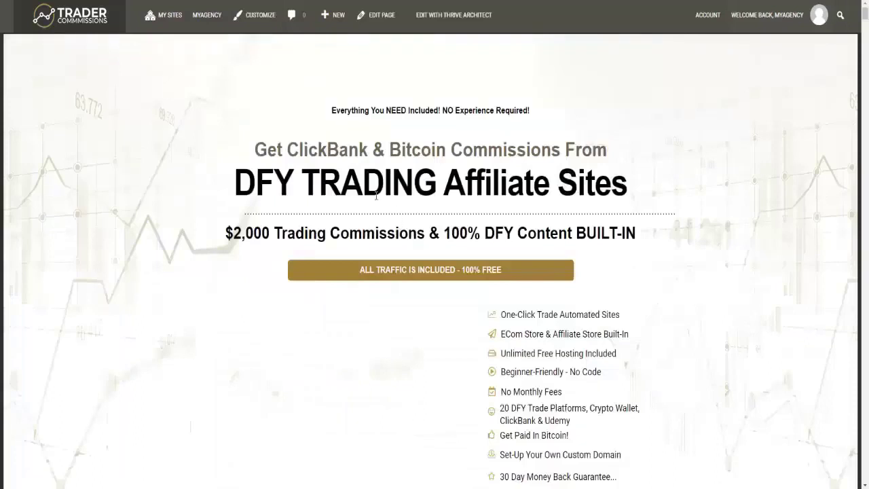
- Scroll the myagency sales page down to the Get Instant Access section and back to the headline
{"action": "scroll", "coordinate": [391, 227], "scroll_direction": "down", "scroll_amount": 5}
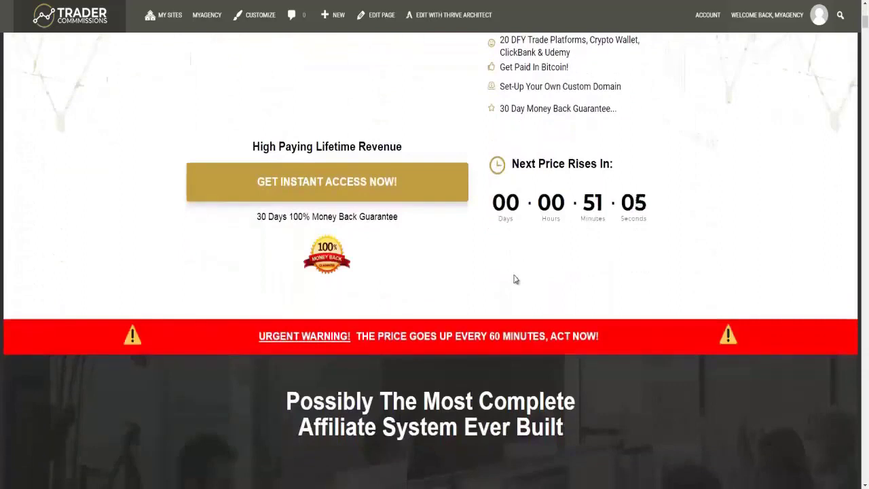
{"action": "scroll", "coordinate": [690, 268], "scroll_direction": "up", "scroll_amount": 4}
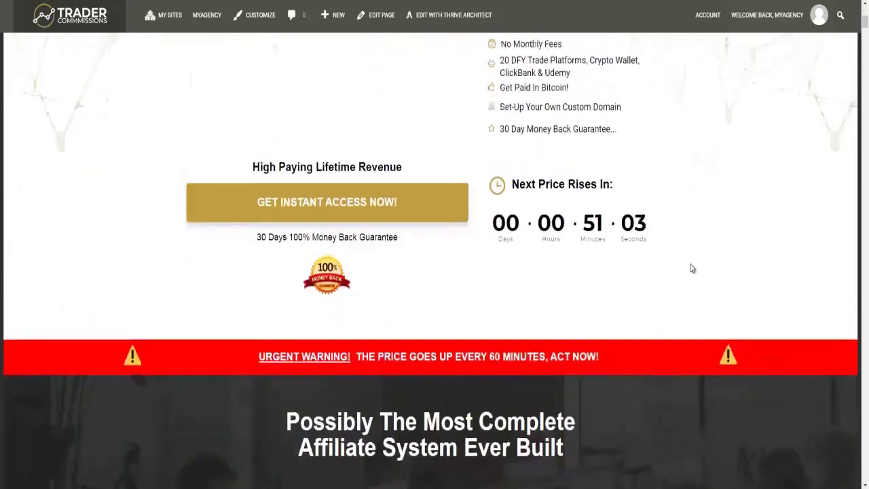
{"action": "scroll", "coordinate": [690, 267], "scroll_direction": "down", "scroll_amount": 2}
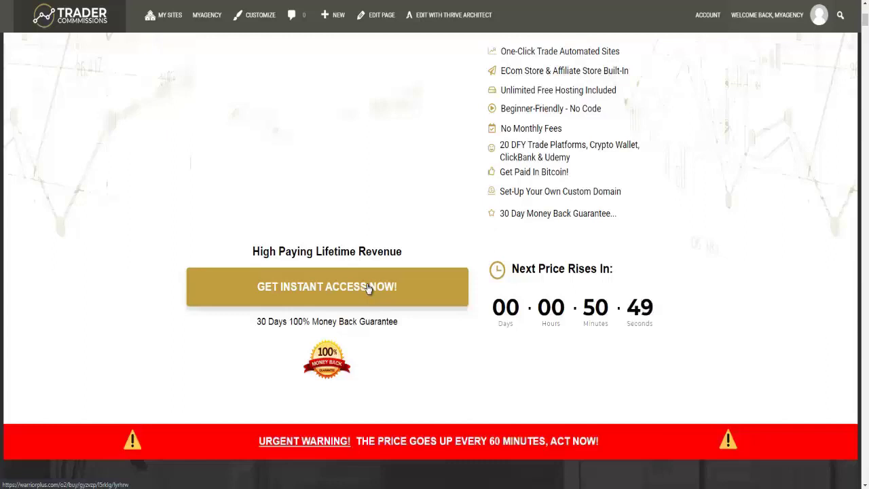
{"action": "scroll", "coordinate": [370, 267], "scroll_direction": "down", "scroll_amount": 2}
{"action": "scroll", "coordinate": [370, 267], "scroll_direction": "down", "scroll_amount": 2}
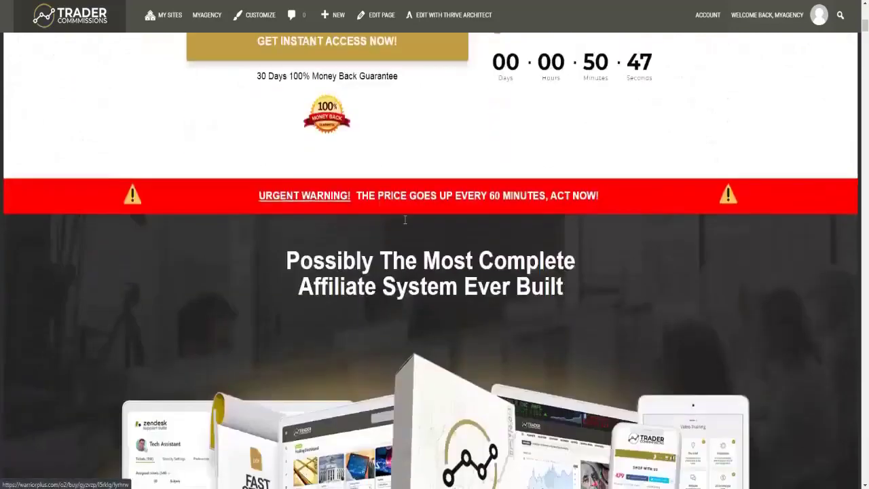
{"action": "scroll", "coordinate": [442, 258], "scroll_direction": "down", "scroll_amount": 3}
{"action": "scroll", "coordinate": [509, 252], "scroll_direction": "down", "scroll_amount": 2}
{"action": "scroll", "coordinate": [548, 251], "scroll_direction": "up", "scroll_amount": 5}
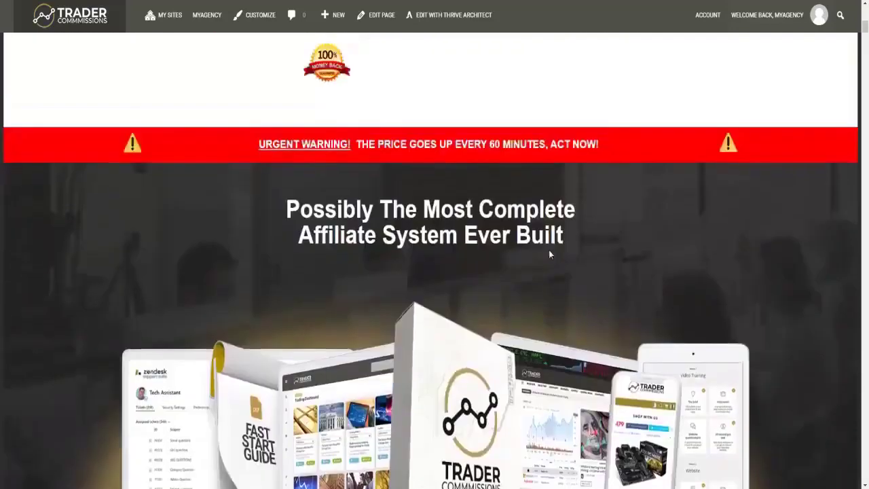
{"action": "scroll", "coordinate": [561, 254], "scroll_direction": "up", "scroll_amount": 4}
{"action": "scroll", "coordinate": [591, 254], "scroll_direction": "up", "scroll_amount": 2}
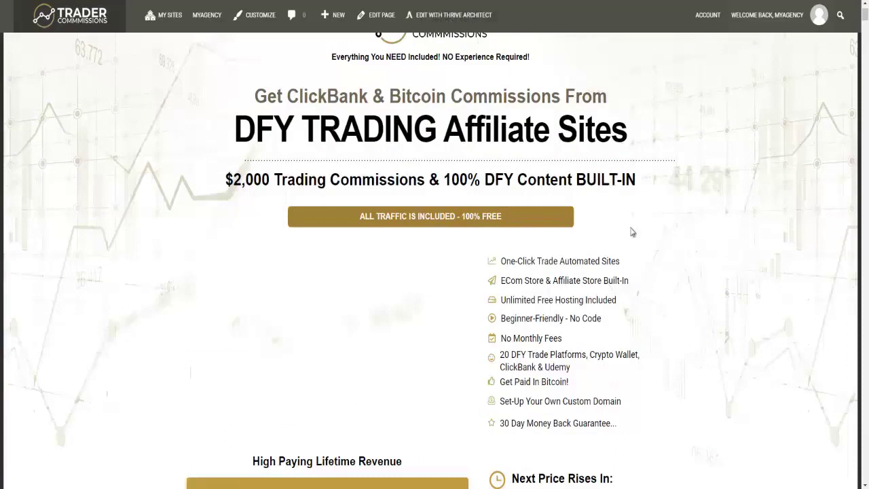
- Scroll the sales page down to the 'See You On The Inside' sign-off and select the signer's name and signature
{"action": "scroll", "coordinate": [631, 229], "scroll_direction": "down", "scroll_amount": 5}
{"action": "scroll", "coordinate": [631, 229], "scroll_direction": "down", "scroll_amount": 5}
{"action": "scroll", "coordinate": [631, 227], "scroll_direction": "down", "scroll_amount": 5}
{"action": "scroll", "coordinate": [631, 227], "scroll_direction": "down", "scroll_amount": 3}
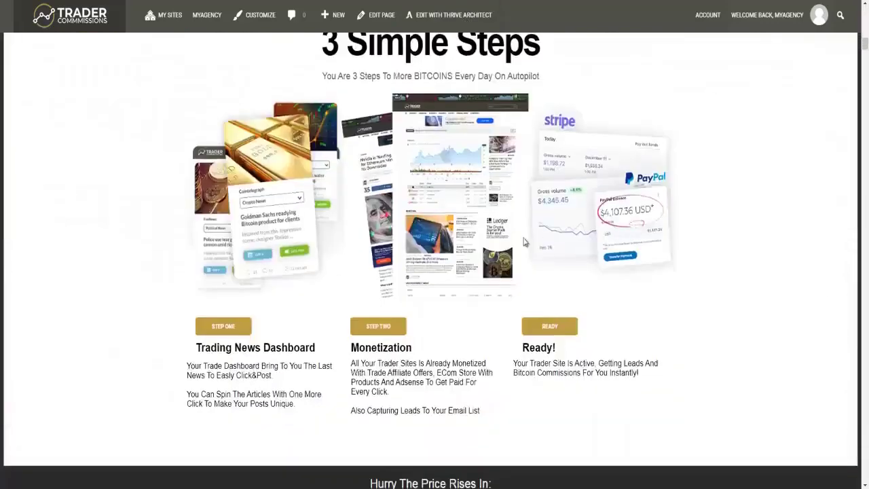
{"action": "scroll", "coordinate": [527, 241], "scroll_direction": "down", "scroll_amount": 4}
{"action": "scroll", "coordinate": [501, 230], "scroll_direction": "down", "scroll_amount": 3}
{"action": "scroll", "coordinate": [549, 234], "scroll_direction": "down", "scroll_amount": 3}
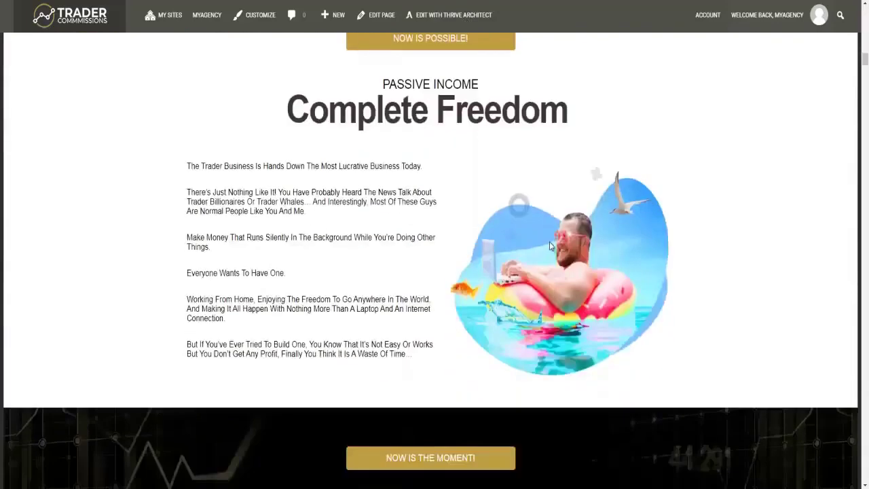
{"action": "scroll", "coordinate": [550, 244], "scroll_direction": "down", "scroll_amount": 2}
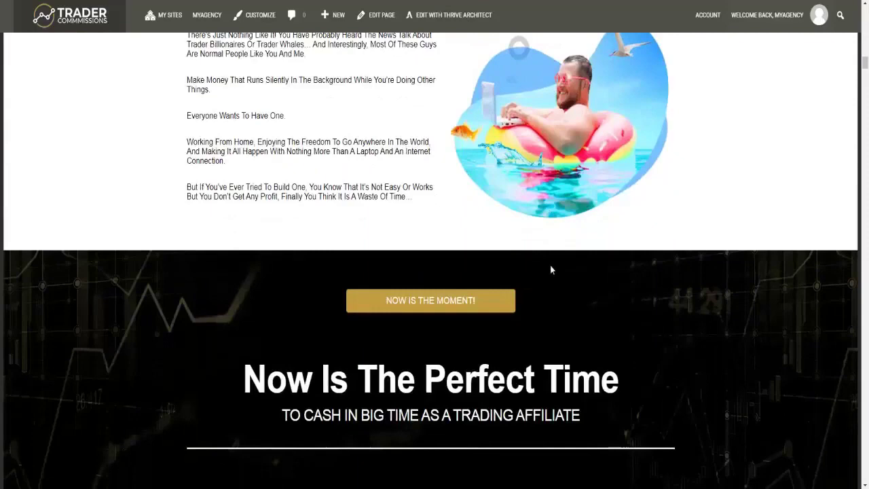
{"action": "scroll", "coordinate": [550, 267], "scroll_direction": "down", "scroll_amount": 2}
{"action": "scroll", "coordinate": [550, 266], "scroll_direction": "down", "scroll_amount": 2}
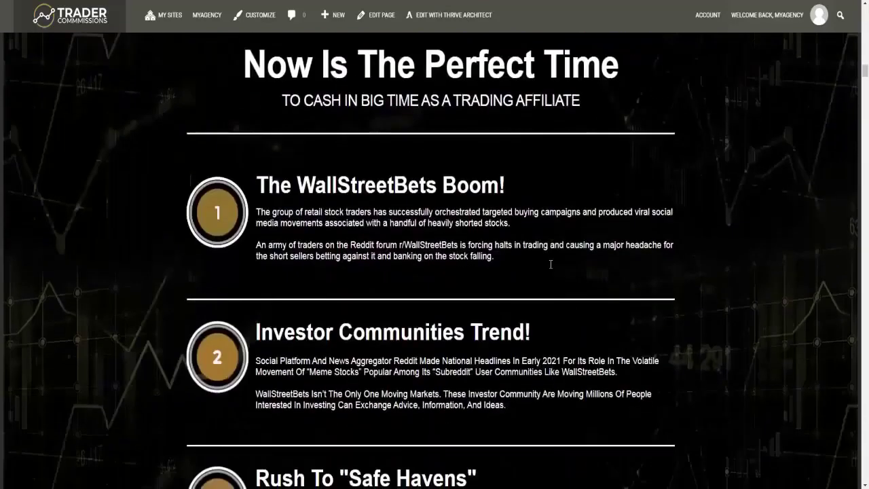
{"action": "scroll", "coordinate": [550, 266], "scroll_direction": "down", "scroll_amount": 2}
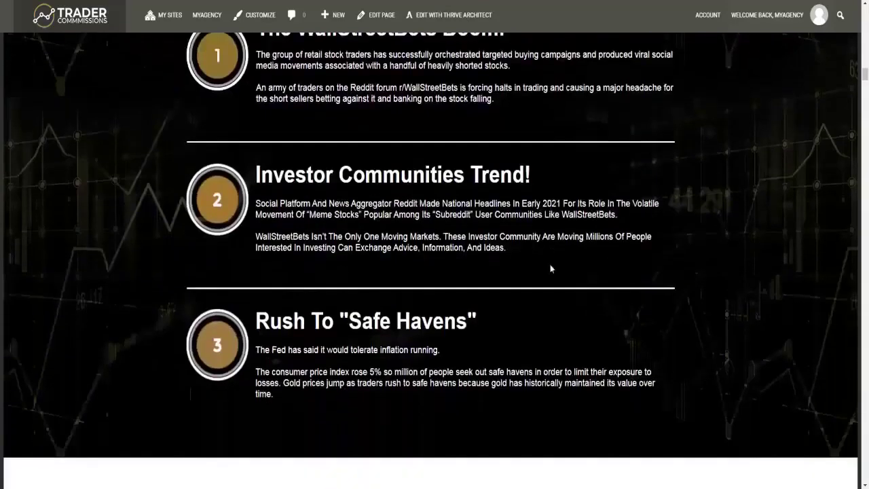
{"action": "scroll", "coordinate": [551, 270], "scroll_direction": "down", "scroll_amount": 3}
{"action": "scroll", "coordinate": [551, 273], "scroll_direction": "down", "scroll_amount": 3}
{"action": "scroll", "coordinate": [553, 275], "scroll_direction": "down", "scroll_amount": 3}
{"action": "scroll", "coordinate": [553, 275], "scroll_direction": "down", "scroll_amount": 3}
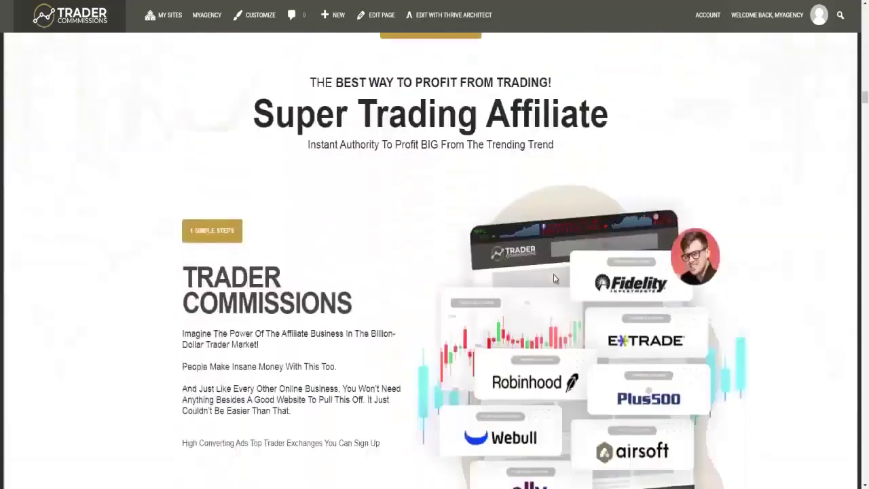
{"action": "scroll", "coordinate": [553, 278], "scroll_direction": "down", "scroll_amount": 2}
{"action": "scroll", "coordinate": [553, 285], "scroll_direction": "down", "scroll_amount": 2}
{"action": "scroll", "coordinate": [552, 292], "scroll_direction": "down", "scroll_amount": 3}
{"action": "scroll", "coordinate": [551, 289], "scroll_direction": "down", "scroll_amount": 3}
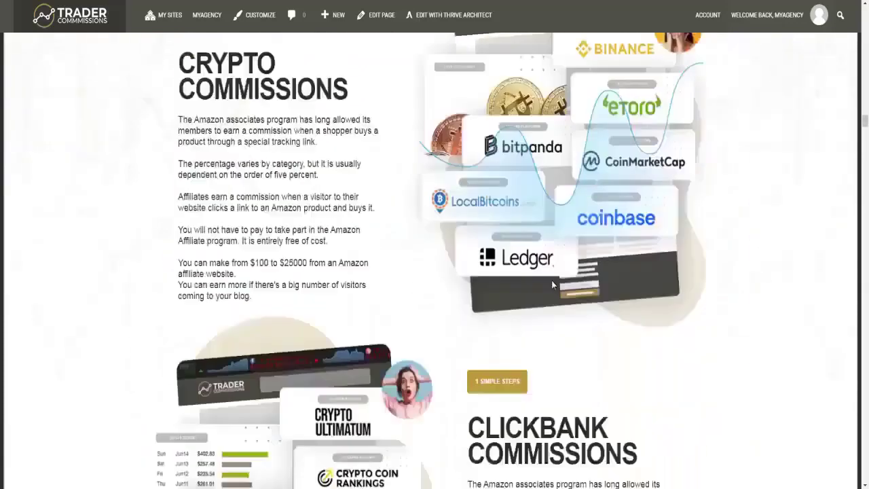
{"action": "scroll", "coordinate": [551, 280], "scroll_direction": "down", "scroll_amount": 2}
{"action": "scroll", "coordinate": [552, 282], "scroll_direction": "down", "scroll_amount": 4}
{"action": "scroll", "coordinate": [552, 283], "scroll_direction": "down", "scroll_amount": 3}
{"action": "scroll", "coordinate": [552, 284], "scroll_direction": "down", "scroll_amount": 4}
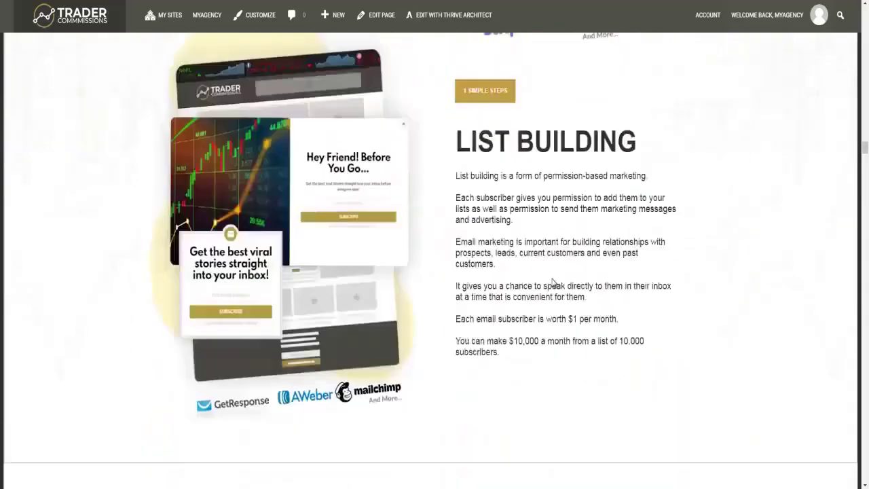
{"action": "scroll", "coordinate": [552, 283], "scroll_direction": "down", "scroll_amount": 3}
{"action": "scroll", "coordinate": [552, 283], "scroll_direction": "down", "scroll_amount": 3}
{"action": "scroll", "coordinate": [554, 284], "scroll_direction": "down", "scroll_amount": 3}
{"action": "scroll", "coordinate": [554, 284], "scroll_direction": "down", "scroll_amount": 5}
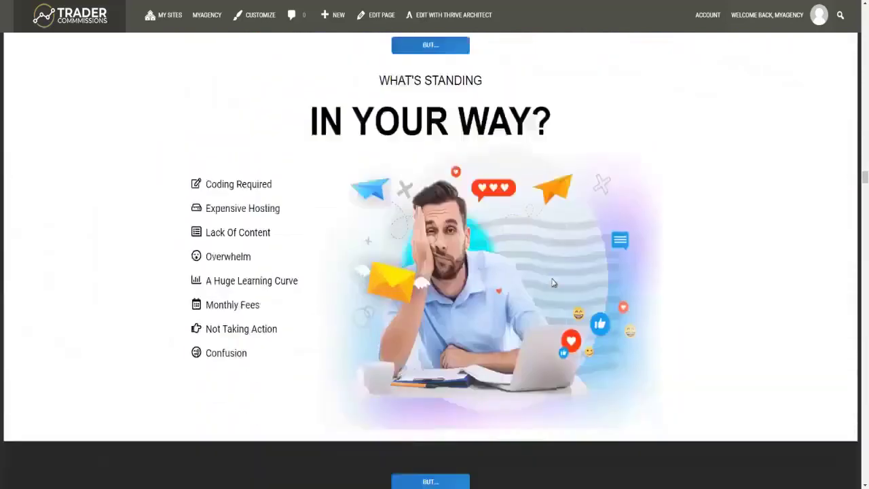
{"action": "scroll", "coordinate": [553, 283], "scroll_direction": "down", "scroll_amount": 5}
{"action": "scroll", "coordinate": [552, 284], "scroll_direction": "down", "scroll_amount": 5}
{"action": "scroll", "coordinate": [552, 283], "scroll_direction": "down", "scroll_amount": 3}
{"action": "scroll", "coordinate": [553, 283], "scroll_direction": "down", "scroll_amount": 5}
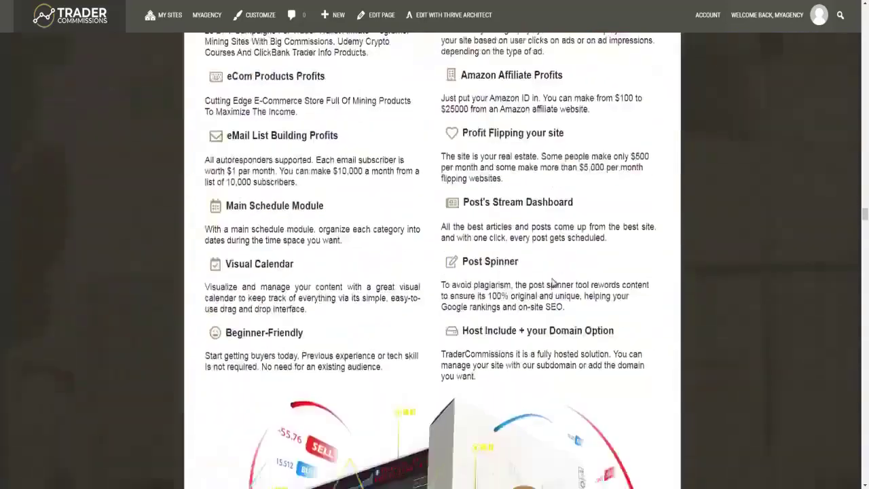
{"action": "scroll", "coordinate": [552, 283], "scroll_direction": "down", "scroll_amount": 3}
{"action": "scroll", "coordinate": [553, 283], "scroll_direction": "down", "scroll_amount": 4}
{"action": "scroll", "coordinate": [553, 283], "scroll_direction": "down", "scroll_amount": 3}
{"action": "scroll", "coordinate": [552, 283], "scroll_direction": "down", "scroll_amount": 4}
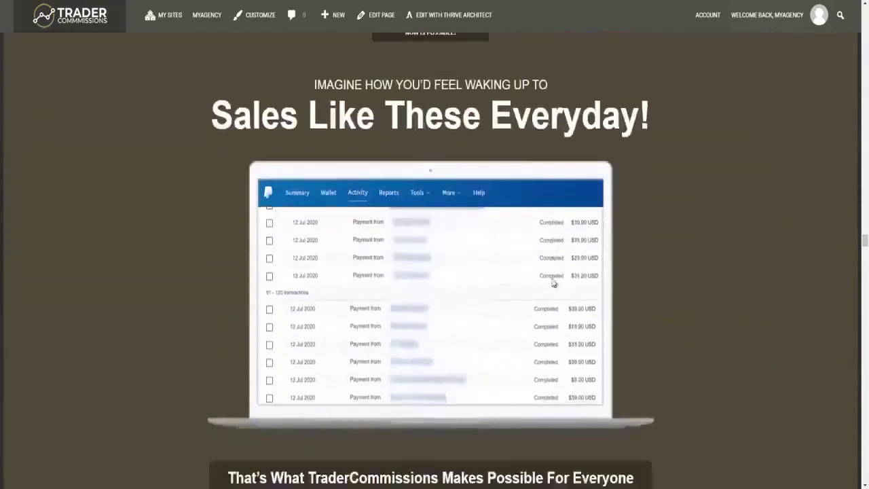
{"action": "scroll", "coordinate": [552, 282], "scroll_direction": "down", "scroll_amount": 5}
{"action": "scroll", "coordinate": [551, 283], "scroll_direction": "down", "scroll_amount": 4}
{"action": "scroll", "coordinate": [553, 283], "scroll_direction": "down", "scroll_amount": 5}
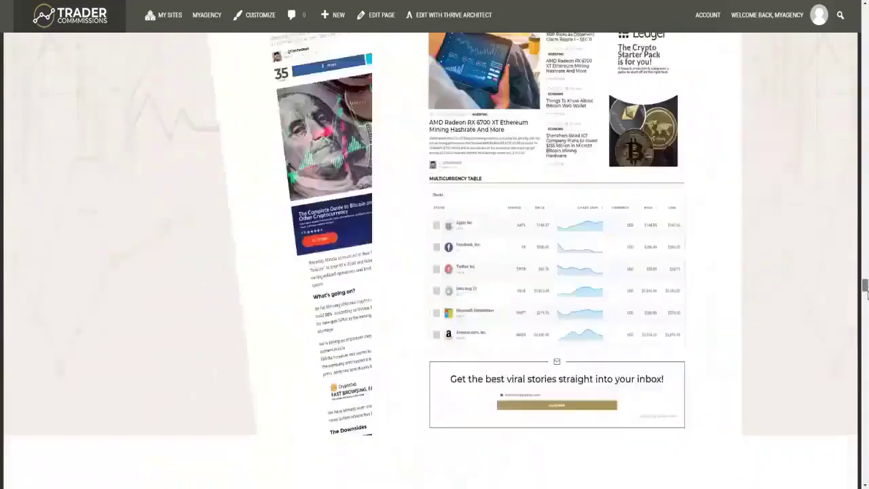
{"action": "left_click_drag", "start_coordinate": [865, 270], "coordinate": [863, 438]}
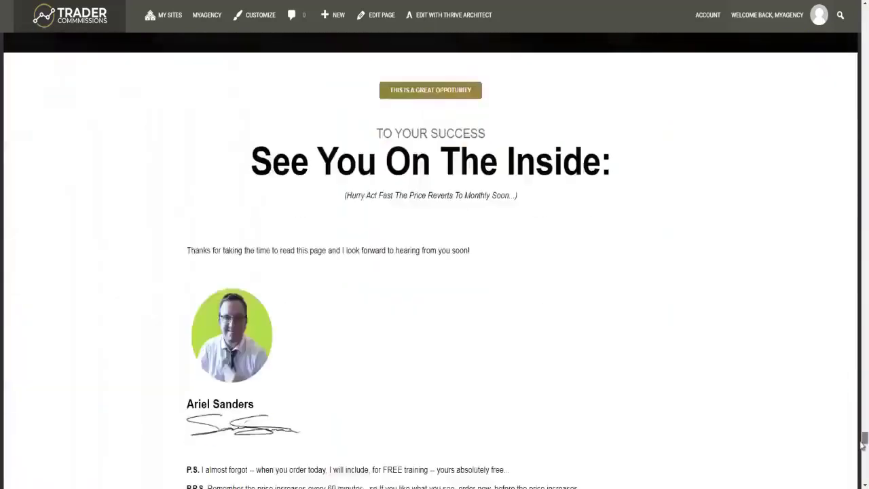
{"action": "scroll", "coordinate": [269, 268], "scroll_direction": "down", "scroll_amount": 5}
{"action": "scroll", "coordinate": [269, 268], "scroll_direction": "up", "scroll_amount": 5}
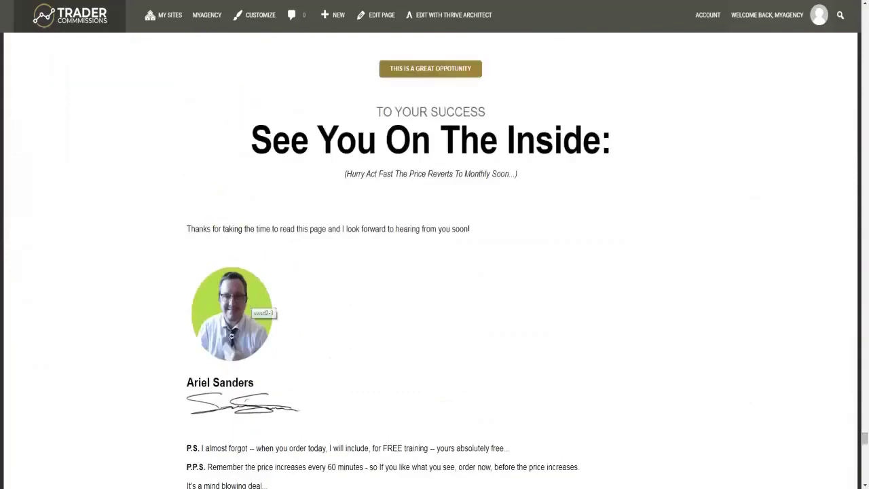
{"action": "left_click_drag", "start_coordinate": [187, 382], "coordinate": [265, 410]}
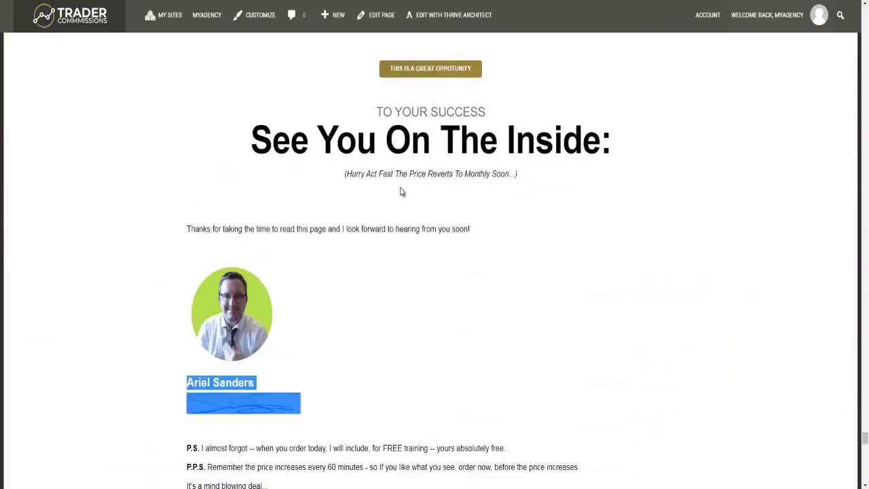
{"action": "left_click", "coordinate": [442, 17]}
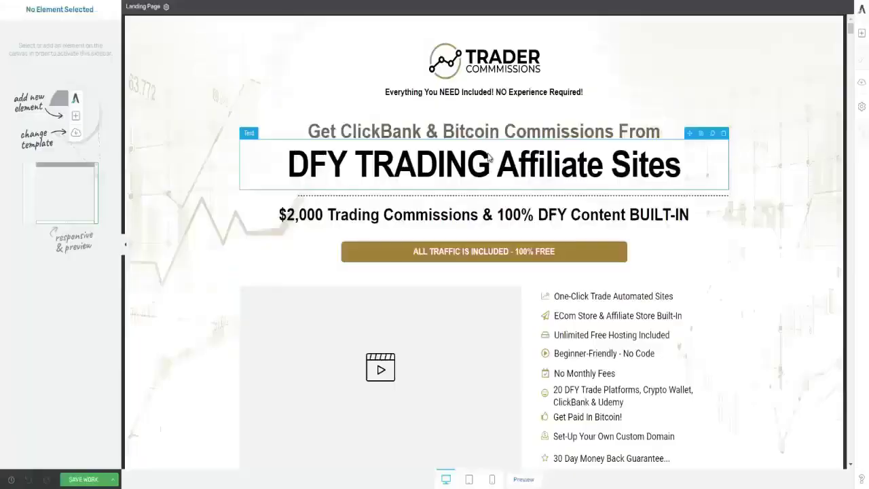
{"action": "left_click", "coordinate": [291, 157]}
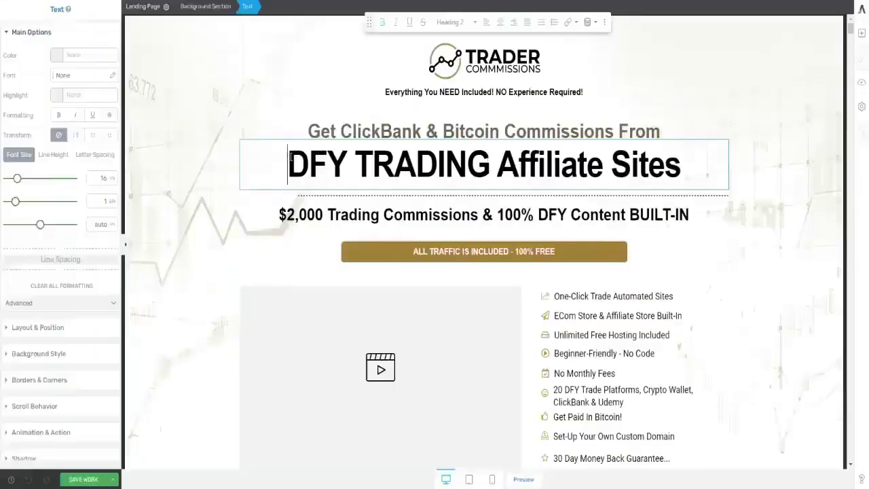
{"action": "left_click", "coordinate": [309, 160]}
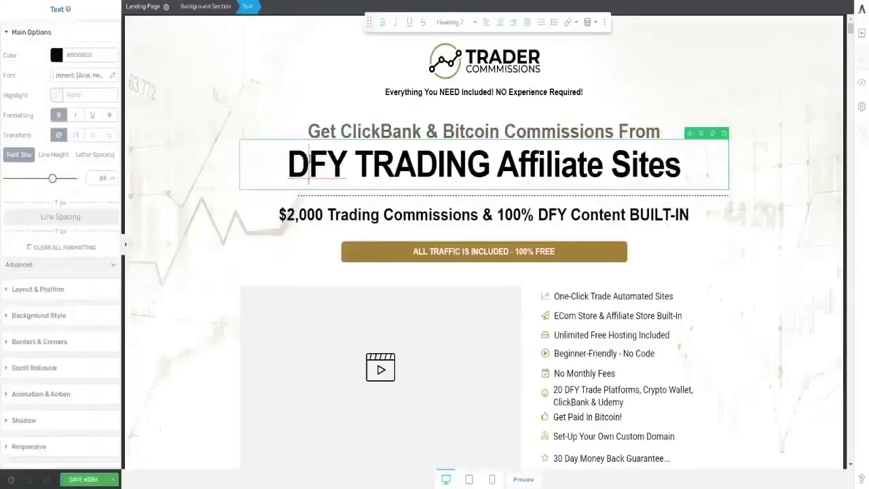
{"action": "type", "text": "ff"}
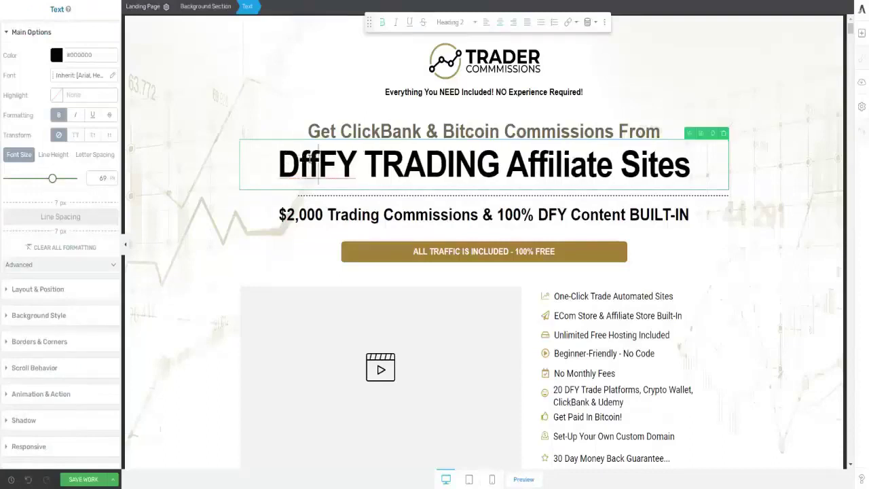
{"action": "key", "text": "BackSpace"}
{"action": "key", "text": "BackSpace"}
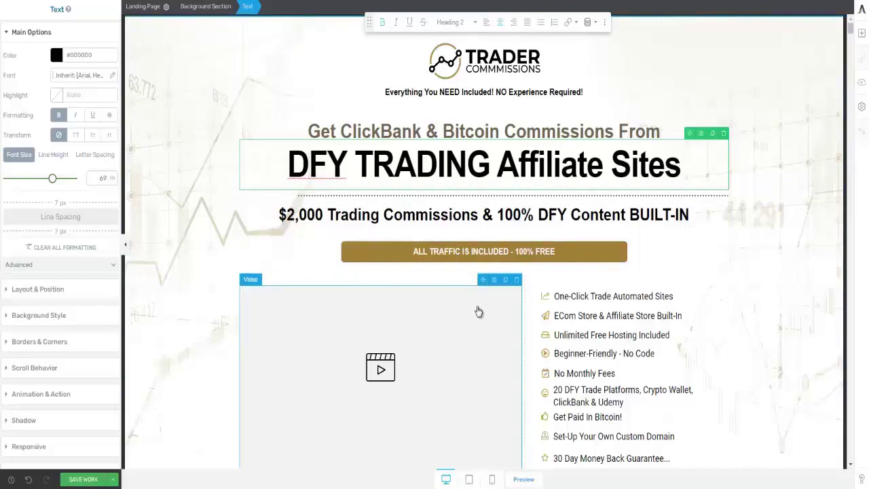
{"action": "scroll", "coordinate": [478, 313], "scroll_direction": "down", "scroll_amount": 3}
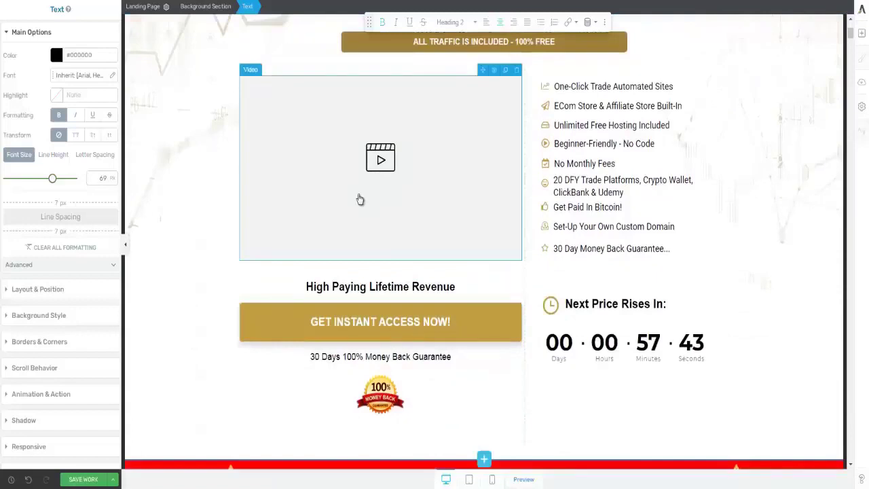
{"action": "left_click", "coordinate": [360, 199]}
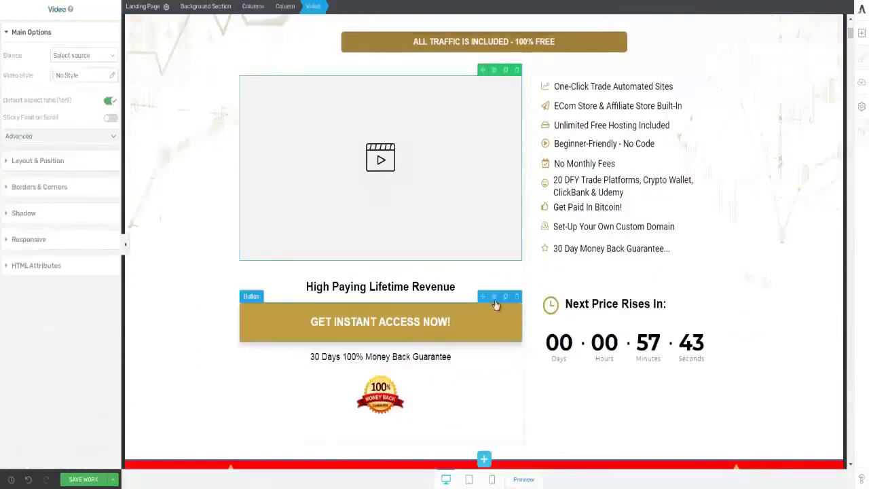
{"action": "scroll", "coordinate": [760, 287], "scroll_direction": "down", "scroll_amount": 2}
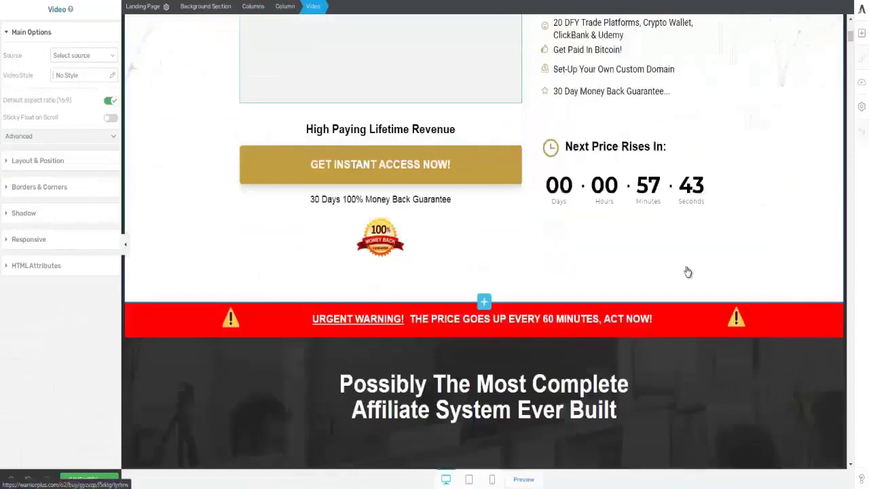
{"action": "scroll", "coordinate": [710, 338], "scroll_direction": "down", "scroll_amount": 3}
{"action": "scroll", "coordinate": [462, 324], "scroll_direction": "down", "scroll_amount": 2}
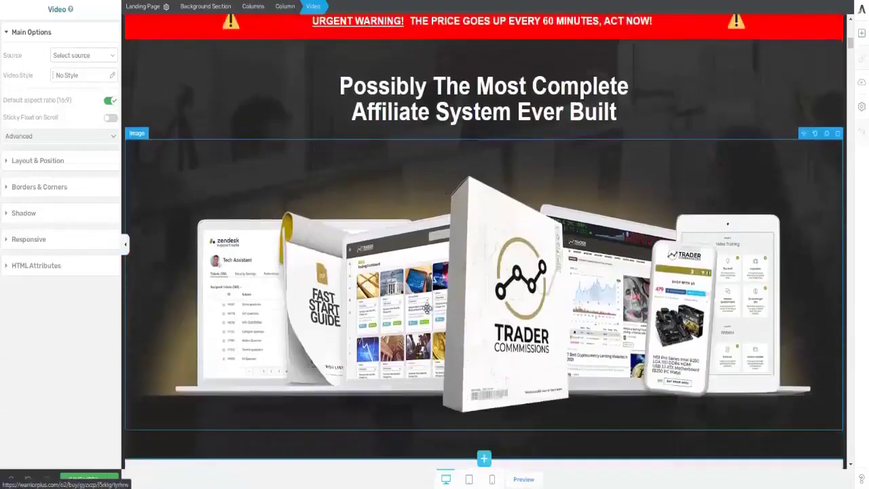
{"action": "scroll", "coordinate": [445, 231], "scroll_direction": "down", "scroll_amount": 1}
{"action": "scroll", "coordinate": [446, 260], "scroll_direction": "down", "scroll_amount": 4}
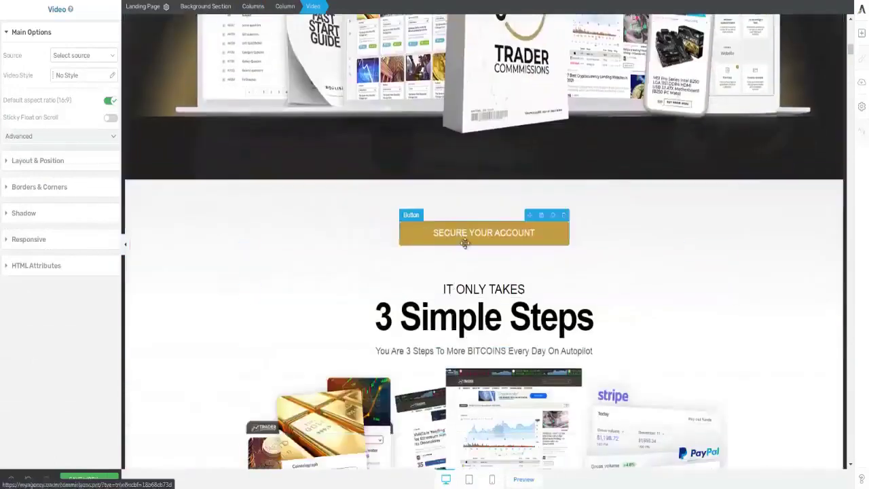
{"action": "scroll", "coordinate": [385, 305], "scroll_direction": "down", "scroll_amount": 5}
{"action": "scroll", "coordinate": [384, 307], "scroll_direction": "down", "scroll_amount": 3}
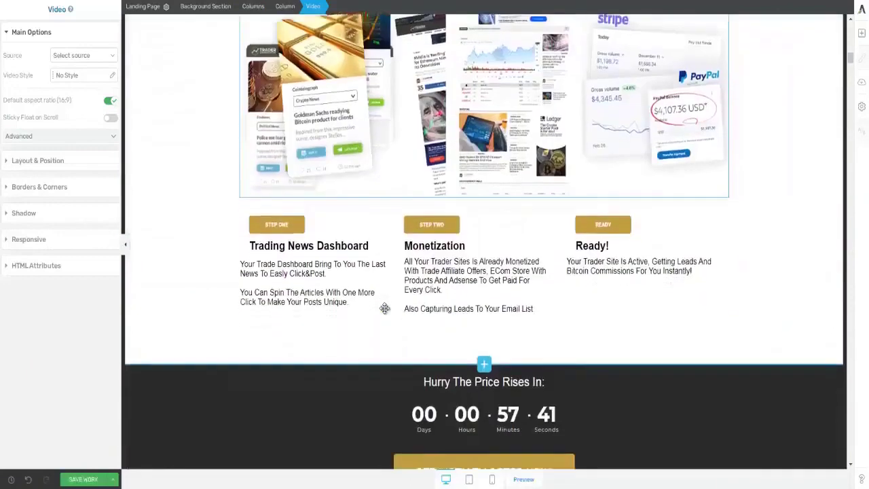
{"action": "scroll", "coordinate": [385, 307], "scroll_direction": "down", "scroll_amount": 3}
{"action": "scroll", "coordinate": [384, 309], "scroll_direction": "down", "scroll_amount": 1}
{"action": "scroll", "coordinate": [384, 308], "scroll_direction": "down", "scroll_amount": 2}
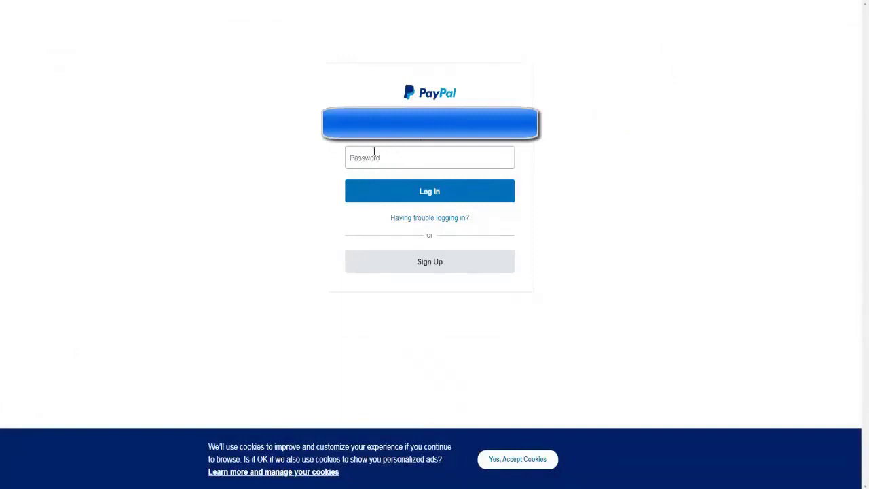
- Log in to PayPal with the account password and open the PayPal buttons tool from All Tools
{"action": "left_click", "coordinate": [374, 157]}
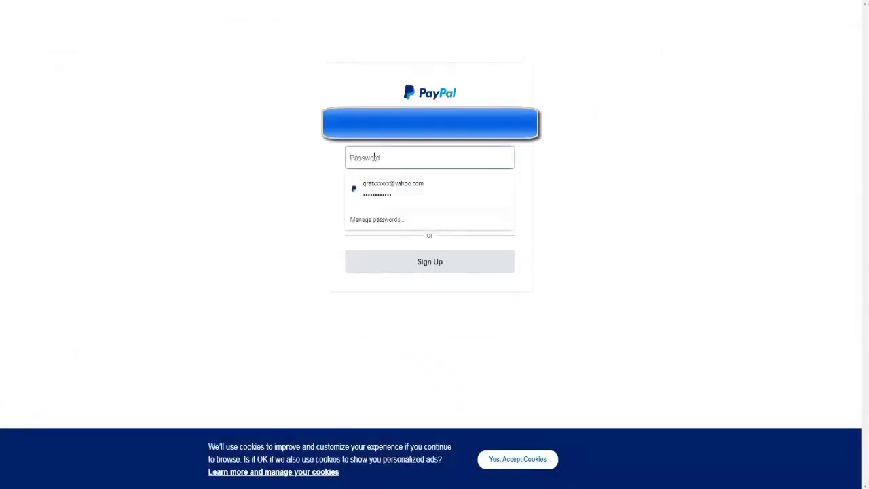
{"action": "type", "text": "••"}
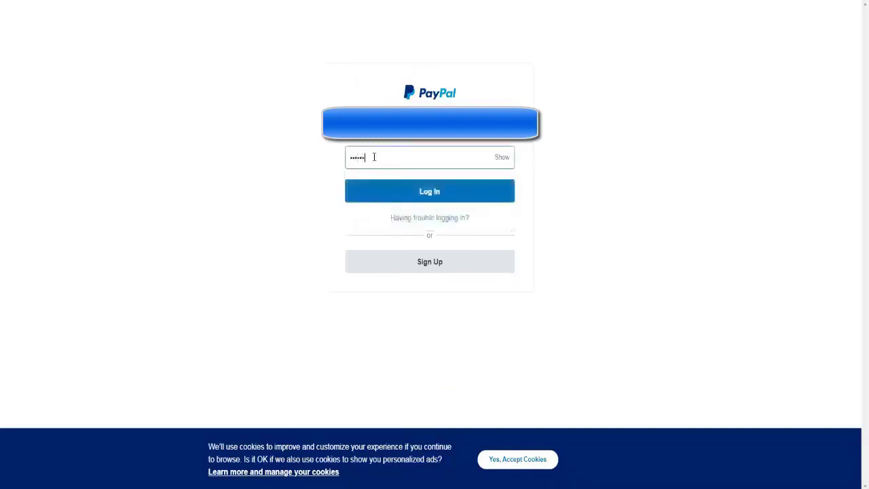
{"action": "type", "text": "••••"}
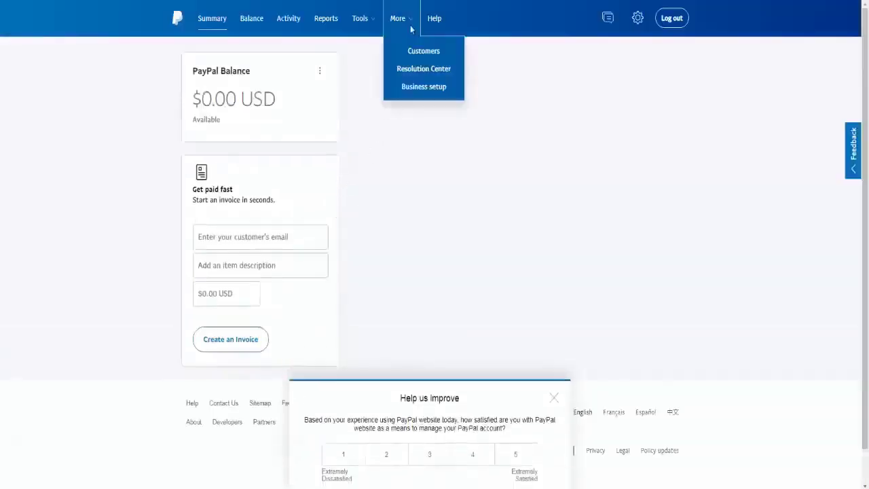
{"action": "left_click", "coordinate": [392, 141]}
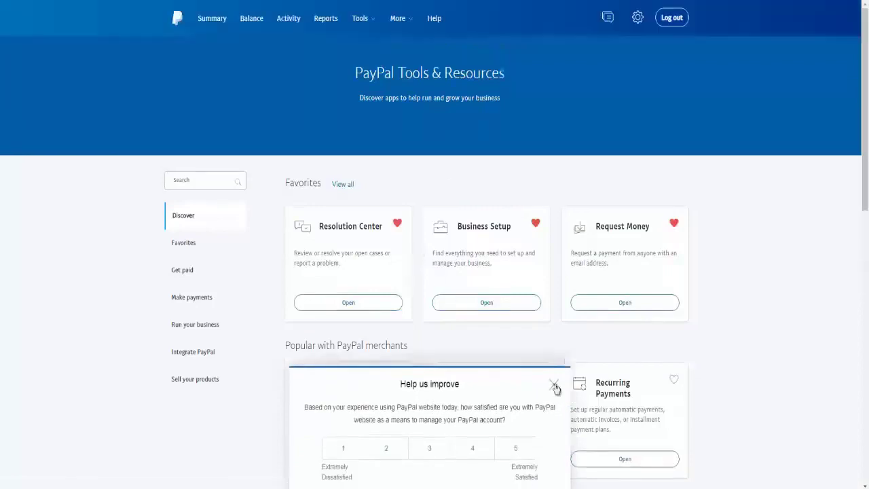
{"action": "left_click", "coordinate": [554, 385]}
{"action": "scroll", "coordinate": [423, 326], "scroll_direction": "down", "scroll_amount": 3}
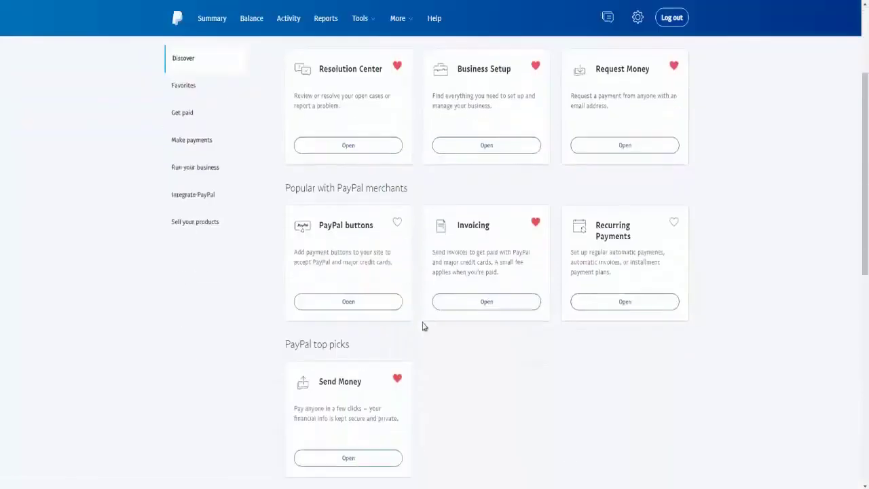
{"action": "left_click", "coordinate": [352, 301]}
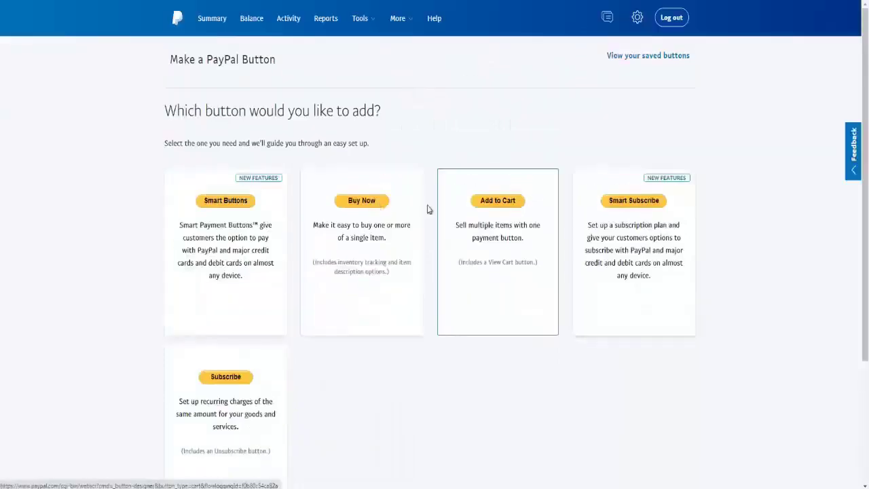
- Start a Buy Now button with item name GoNews and price 27.00 USD
{"action": "left_click", "coordinate": [358, 203]}
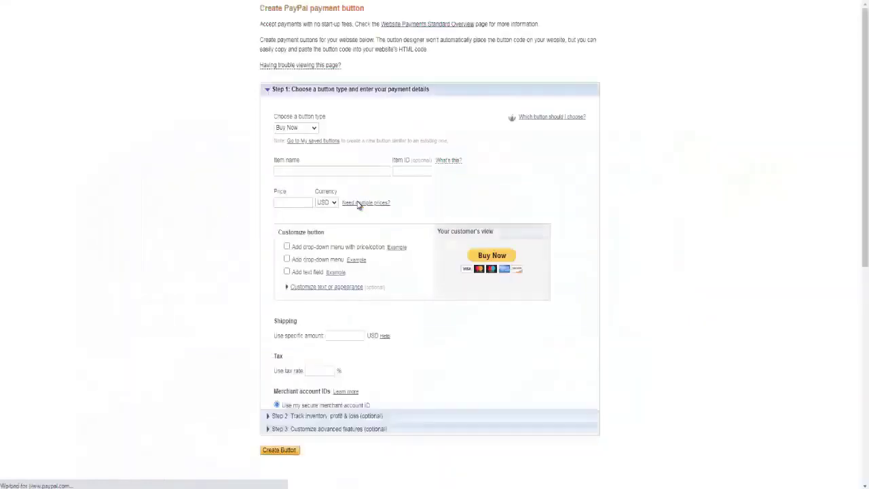
{"action": "left_click", "coordinate": [292, 172]}
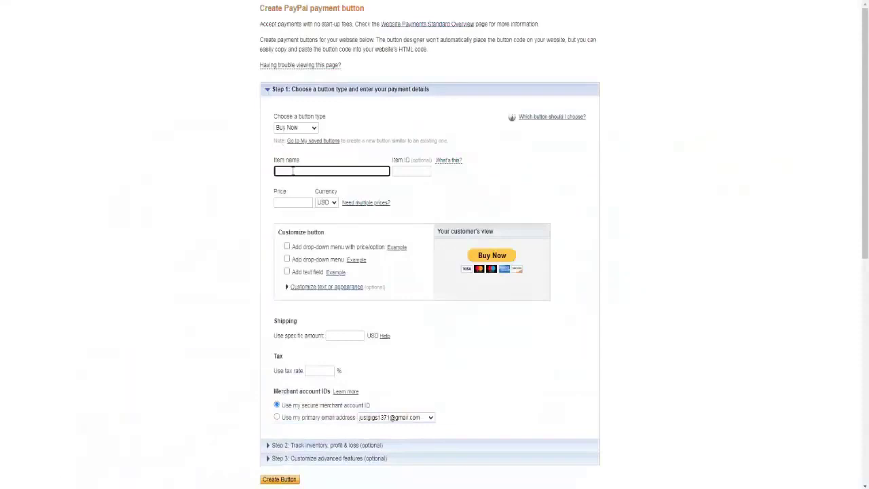
{"action": "type", "text": "a"}
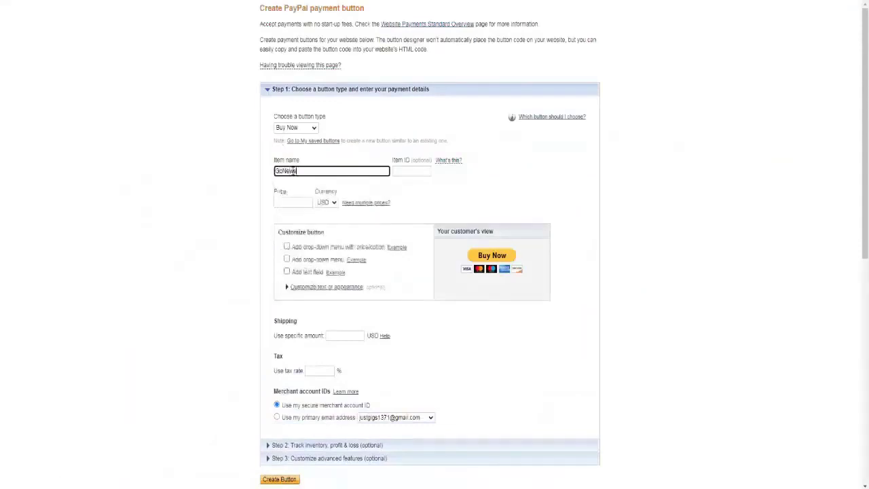
{"action": "left_click", "coordinate": [292, 202]}
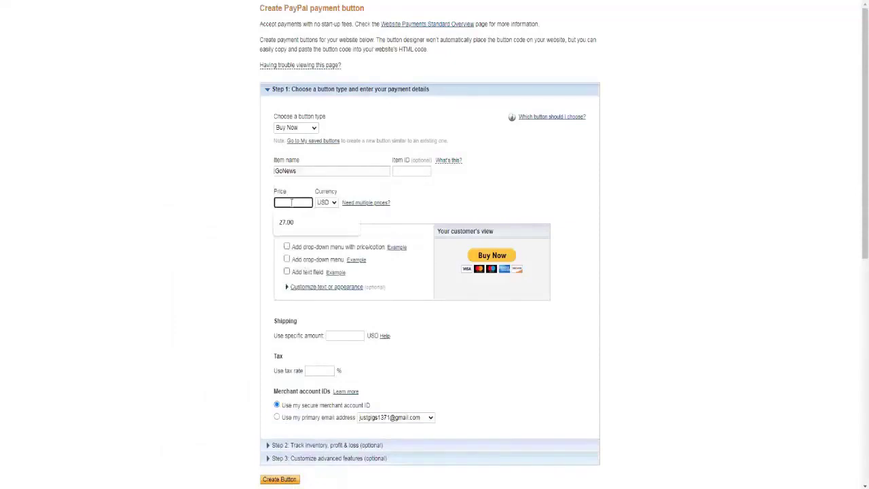
{"action": "left_click", "coordinate": [290, 222]}
- Switch the payee to the other primary email address on the account
{"action": "scroll", "coordinate": [163, 231], "scroll_direction": "down", "scroll_amount": 1}
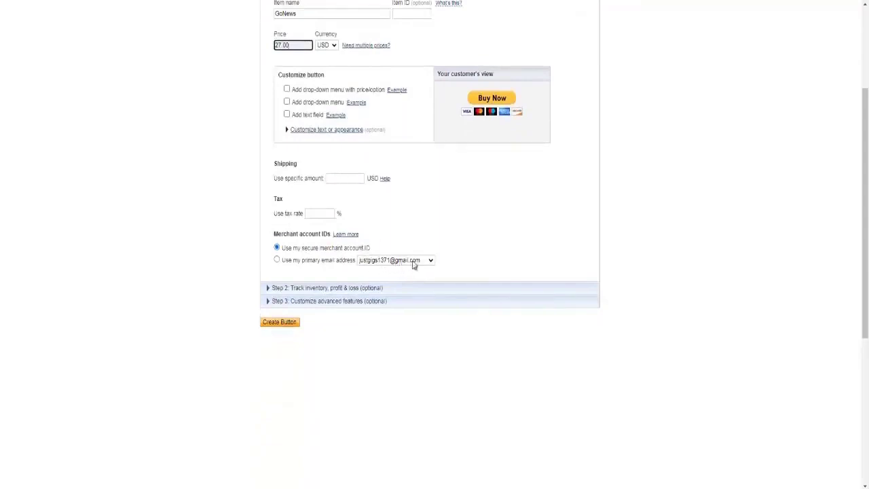
{"action": "left_click", "coordinate": [277, 261]}
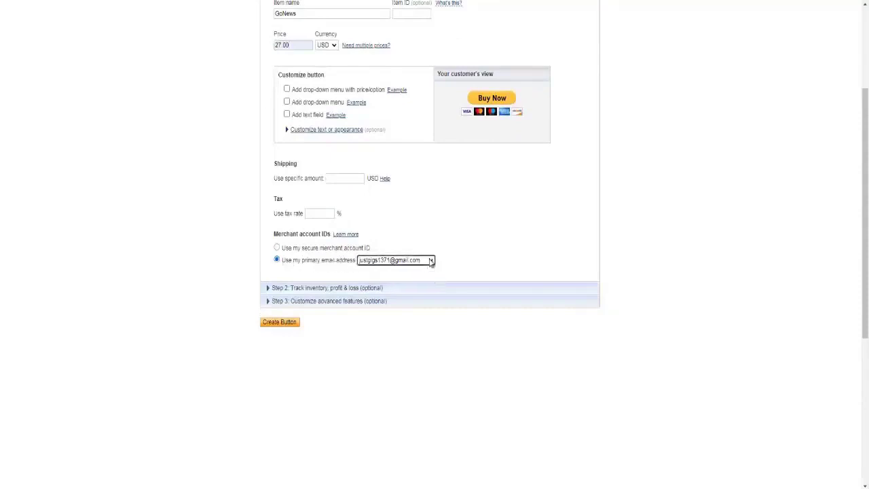
{"action": "left_click", "coordinate": [430, 261]}
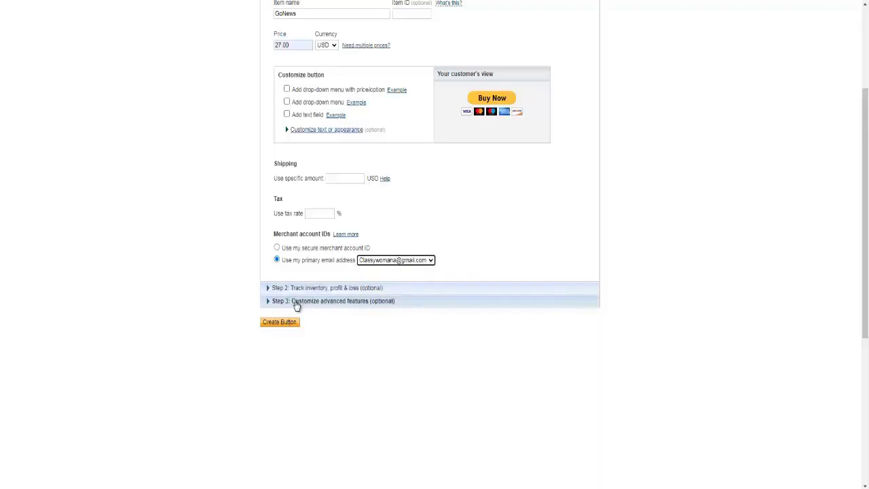
- Under advanced features, set shipping address to No and enable the redirect to a URL after checkout
{"action": "left_click", "coordinate": [297, 301]}
{"action": "scroll", "coordinate": [297, 305], "scroll_direction": "down", "scroll_amount": 4}
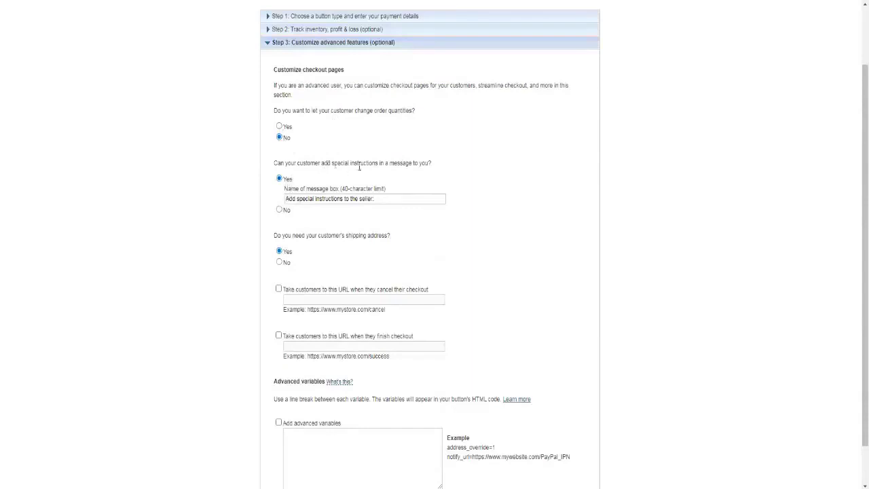
{"action": "left_click", "coordinate": [284, 198]}
{"action": "left_click", "coordinate": [279, 263]}
{"action": "left_click", "coordinate": [279, 336]}
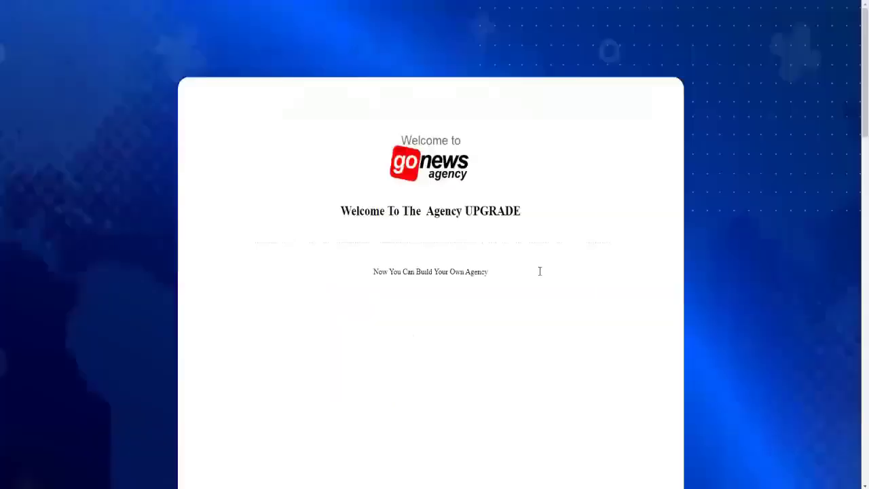
- Copy the Delivery Link To Send To Your Customers URL from the members page
{"action": "scroll", "coordinate": [540, 271], "scroll_direction": "down", "scroll_amount": 4}
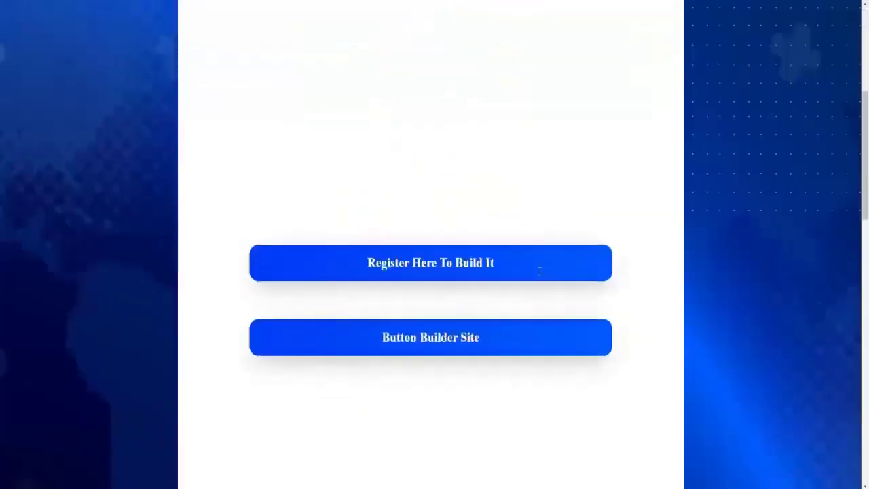
{"action": "scroll", "coordinate": [539, 271], "scroll_direction": "down", "scroll_amount": 4}
{"action": "scroll", "coordinate": [539, 271], "scroll_direction": "down", "scroll_amount": 4}
{"action": "scroll", "coordinate": [540, 271], "scroll_direction": "down", "scroll_amount": 3}
{"action": "scroll", "coordinate": [539, 271], "scroll_direction": "up", "scroll_amount": 4}
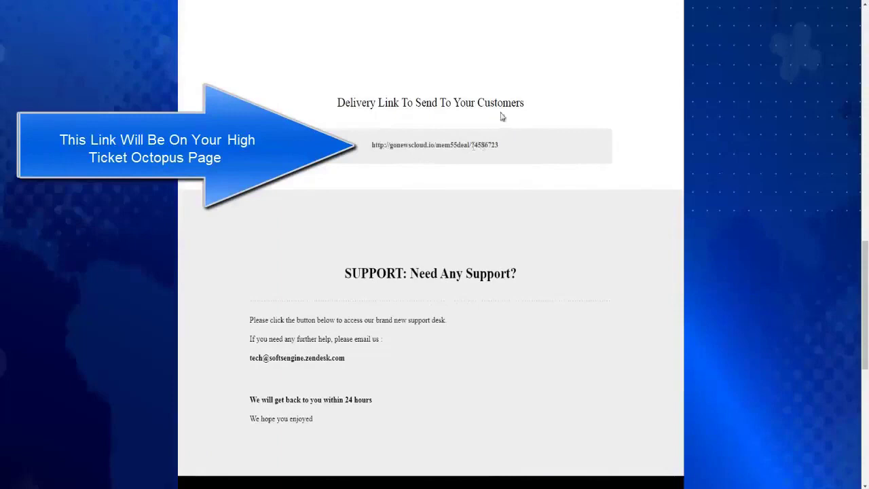
{"action": "left_click_drag", "start_coordinate": [521, 144], "coordinate": [370, 144]}
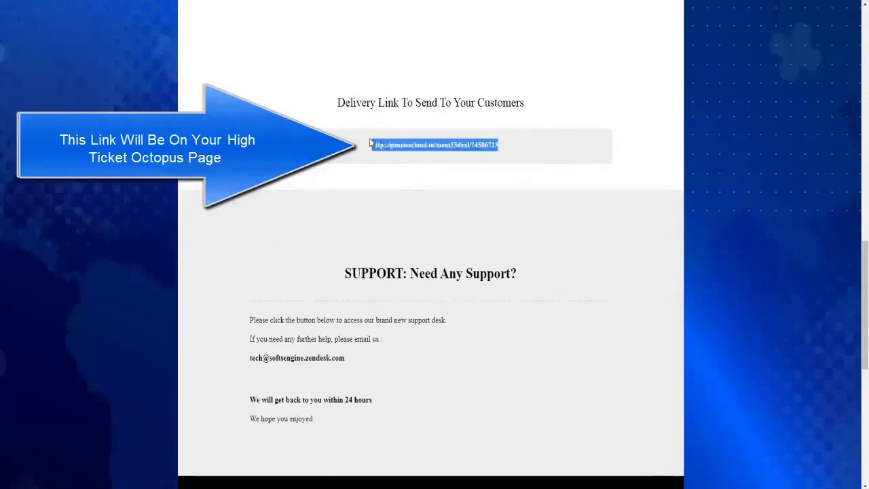
{"action": "right_click", "coordinate": [370, 143]}
{"action": "left_click", "coordinate": [375, 149]}
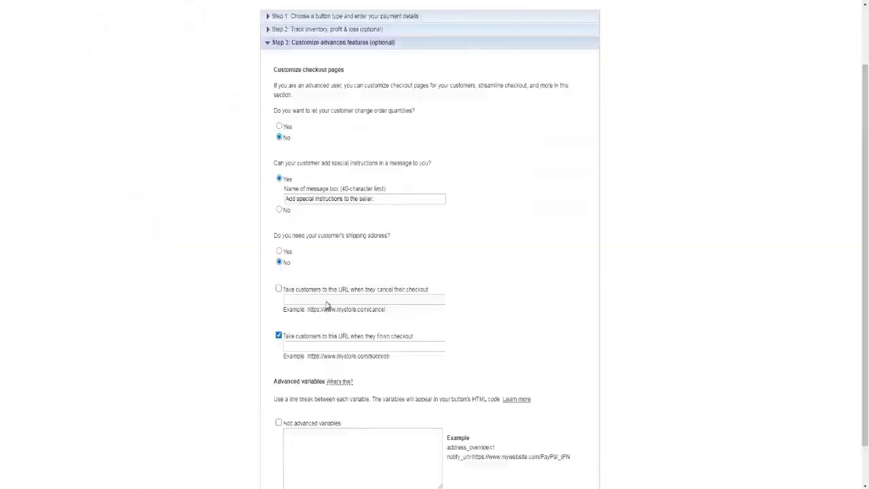
- Paste the delivery link as the after-checkout return URL and create the Buy Now button
{"action": "left_click", "coordinate": [364, 346]}
{"action": "right_click", "coordinate": [364, 345]}
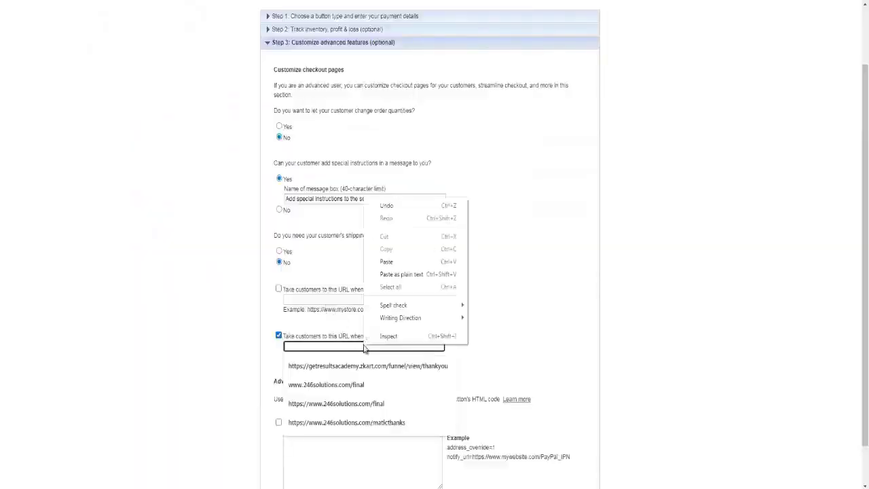
{"action": "left_click", "coordinate": [389, 262]}
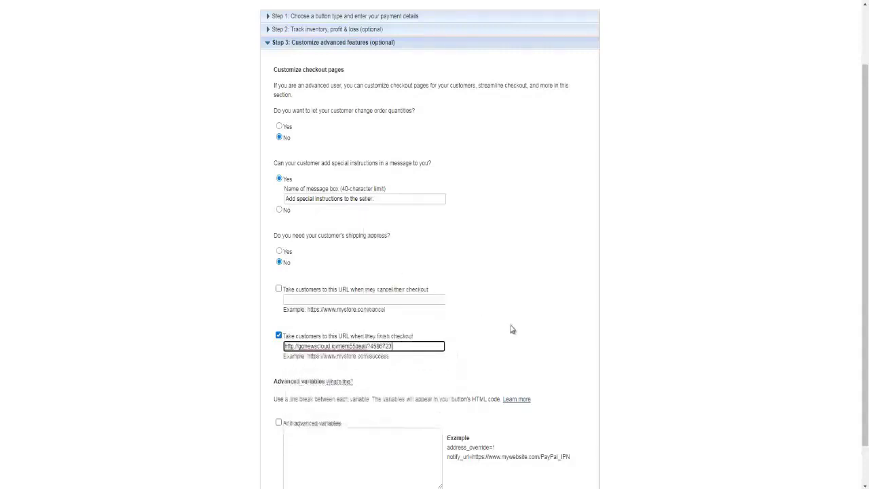
{"action": "scroll", "coordinate": [511, 346], "scroll_direction": "down", "scroll_amount": 1}
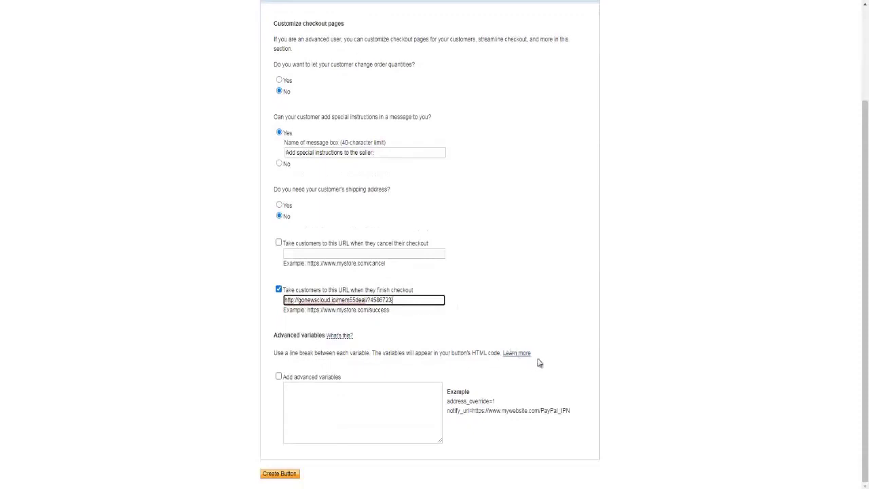
{"action": "left_click", "coordinate": [286, 479]}
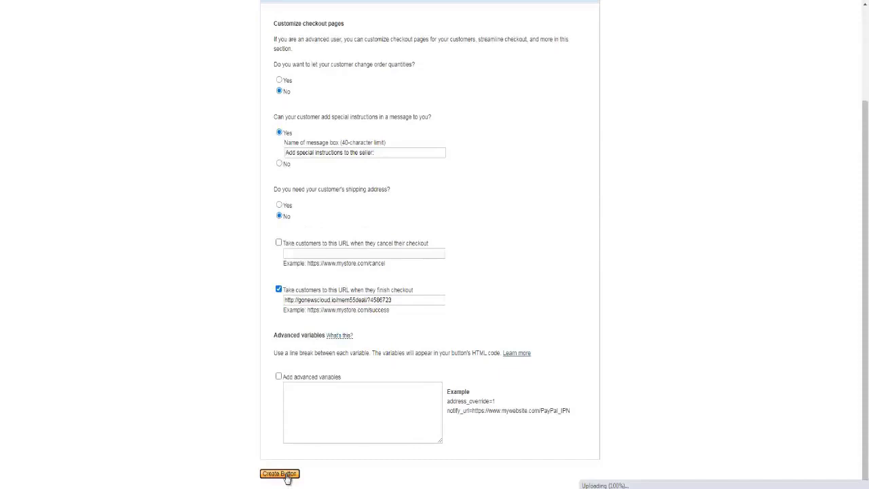
- Copy the button's payment link from the Email tab
{"action": "left_click", "coordinate": [306, 192]}
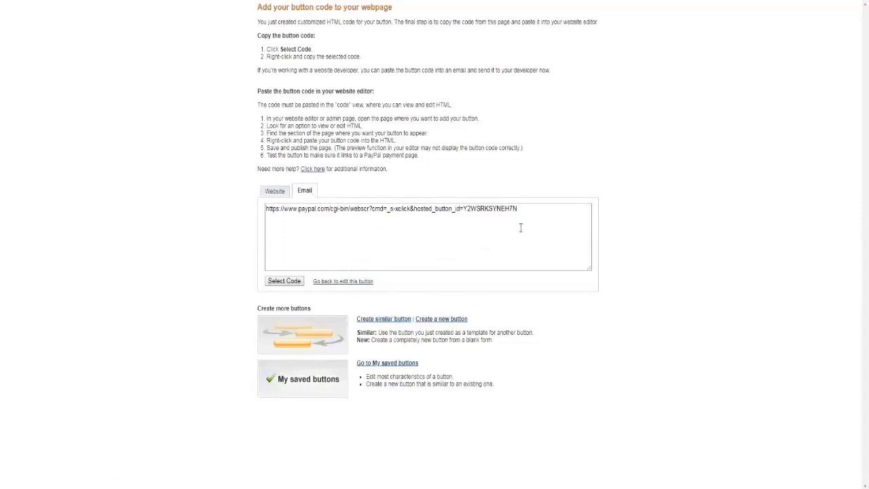
{"action": "left_click_drag", "start_coordinate": [525, 209], "coordinate": [266, 211]}
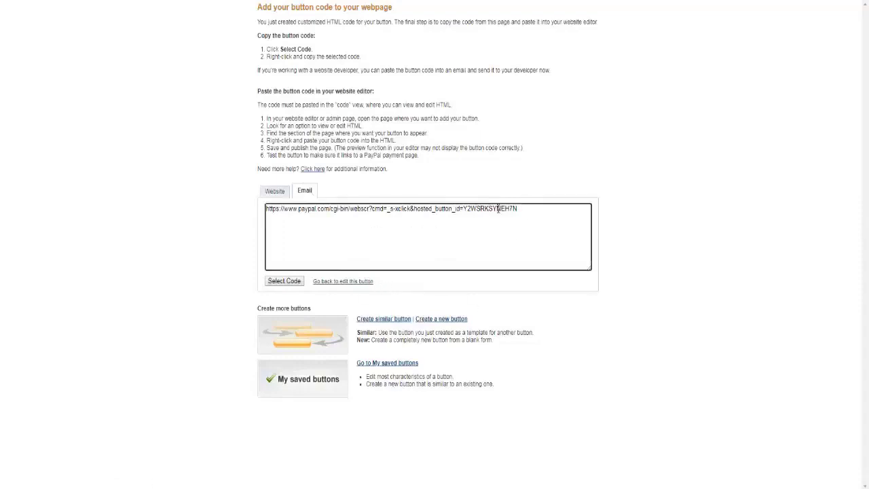
{"action": "right_click", "coordinate": [268, 209]}
{"action": "left_click", "coordinate": [281, 219]}
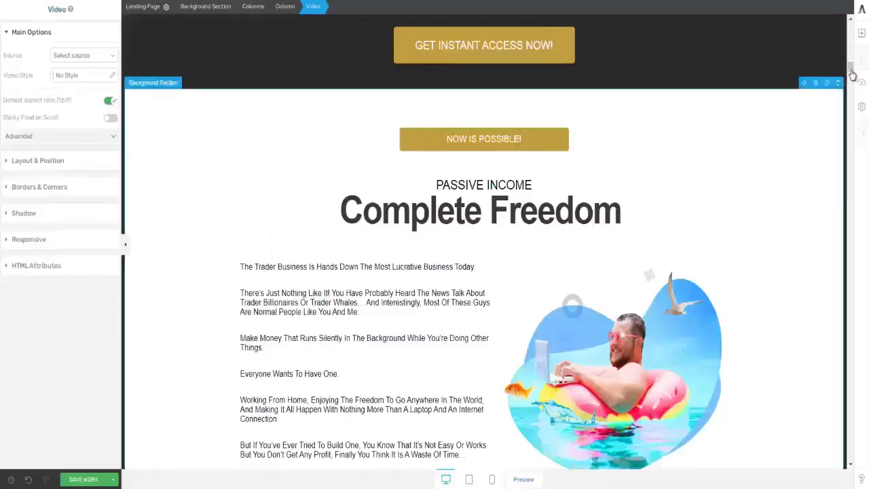
- Point the Get Instant Access button under High Paying Lifetime Revenue to the PayPal link
{"action": "mouse_move", "coordinate": [850, 66]}
{"action": "left_mouse_down"}
{"action": "mouse_move", "coordinate": [851, 31]}
{"action": "mouse_move", "coordinate": [850, 40]}
{"action": "left_mouse_up"}
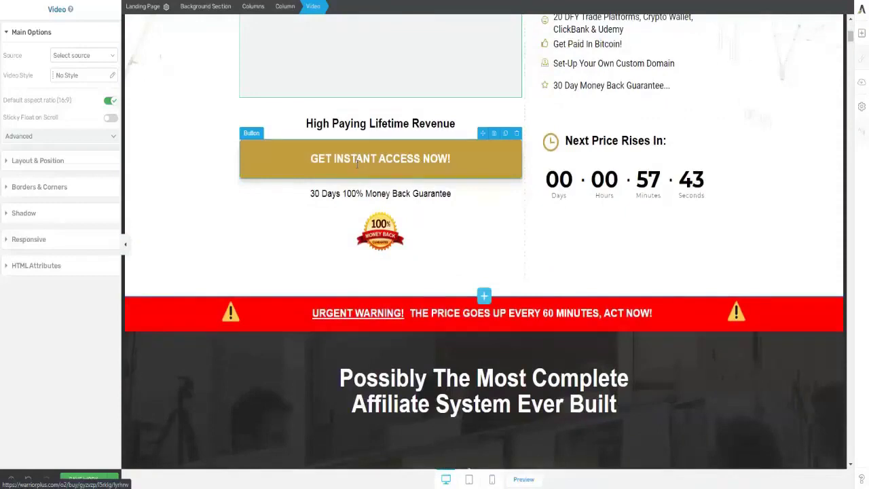
{"action": "left_click", "coordinate": [510, 166]}
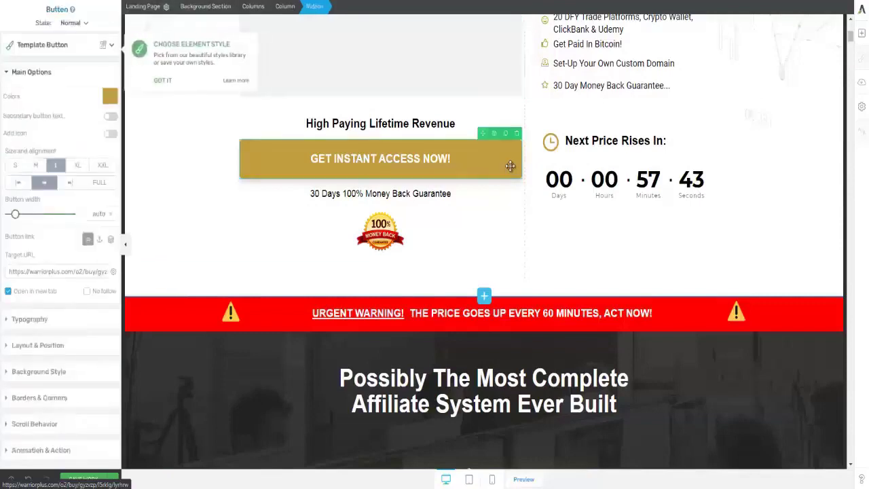
{"action": "triple_click", "coordinate": [26, 272]}
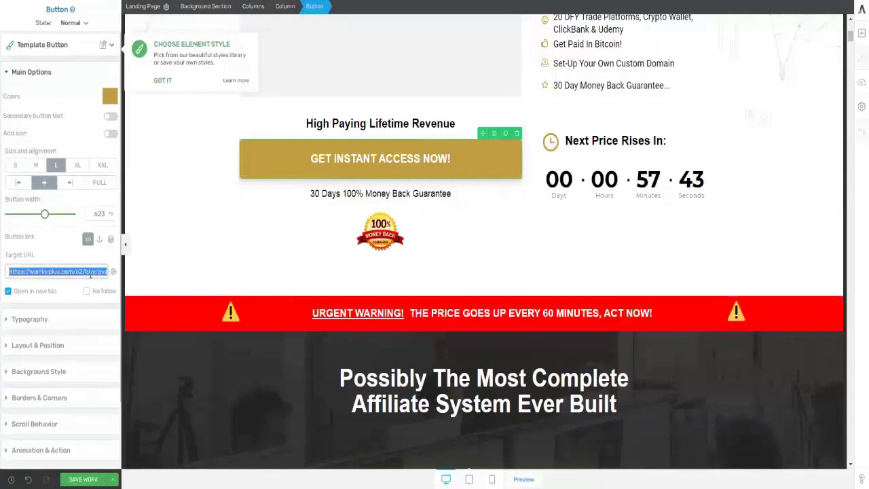
{"action": "key", "text": "ctrl+v"}
- Point the Get Instant Access button under the countdown to the PayPal payment link
{"action": "scroll", "coordinate": [109, 306], "scroll_direction": "down", "scroll_amount": 2}
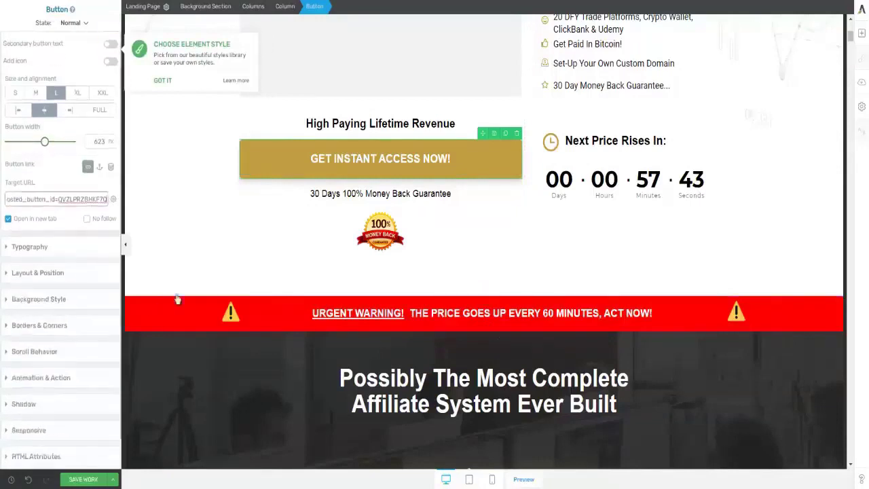
{"action": "scroll", "coordinate": [352, 278], "scroll_direction": "down", "scroll_amount": 2}
{"action": "scroll", "coordinate": [381, 271], "scroll_direction": "down", "scroll_amount": 5}
{"action": "scroll", "coordinate": [441, 268], "scroll_direction": "down", "scroll_amount": 3}
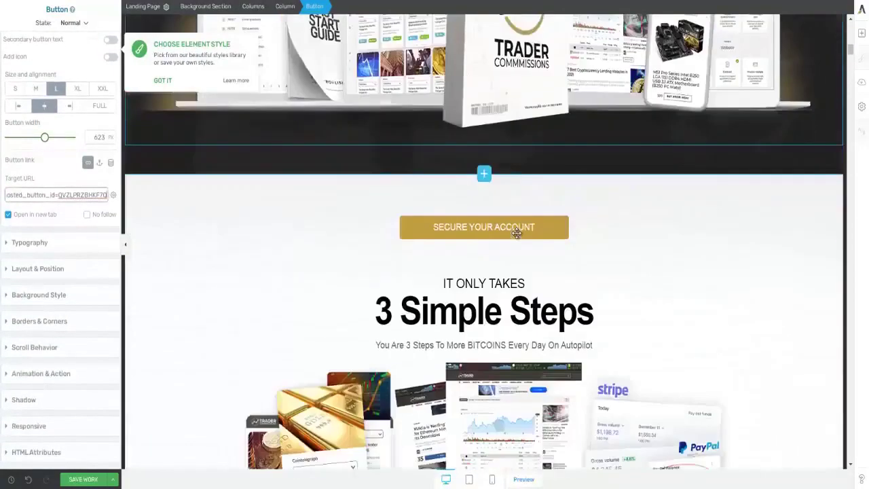
{"action": "scroll", "coordinate": [488, 263], "scroll_direction": "down", "scroll_amount": 2}
{"action": "scroll", "coordinate": [487, 261], "scroll_direction": "down", "scroll_amount": 3}
{"action": "scroll", "coordinate": [485, 251], "scroll_direction": "down", "scroll_amount": 4}
{"action": "scroll", "coordinate": [483, 197], "scroll_direction": "down", "scroll_amount": 2}
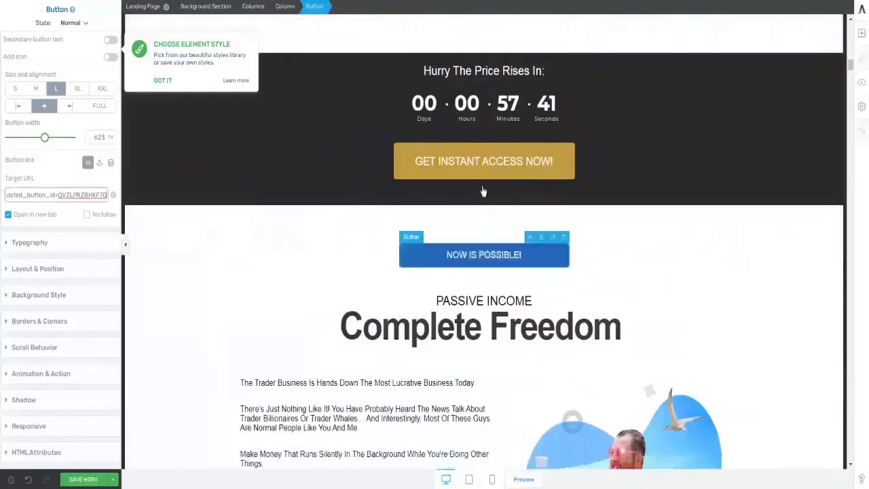
{"action": "left_click", "coordinate": [481, 169]}
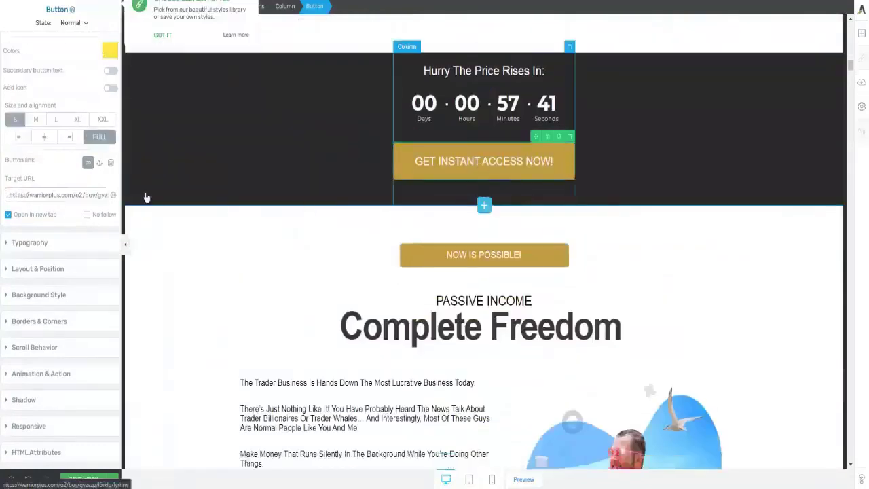
{"action": "triple_click", "coordinate": [10, 195]}
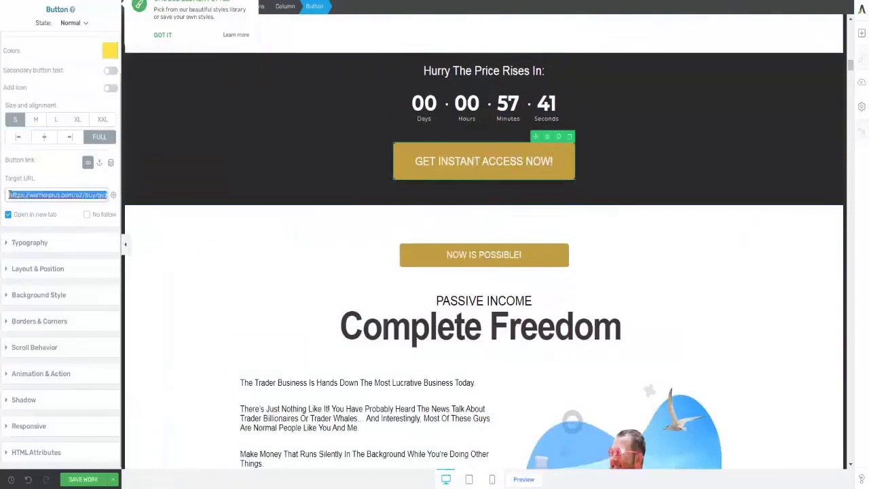
{"action": "key", "text": "ctrl+v"}
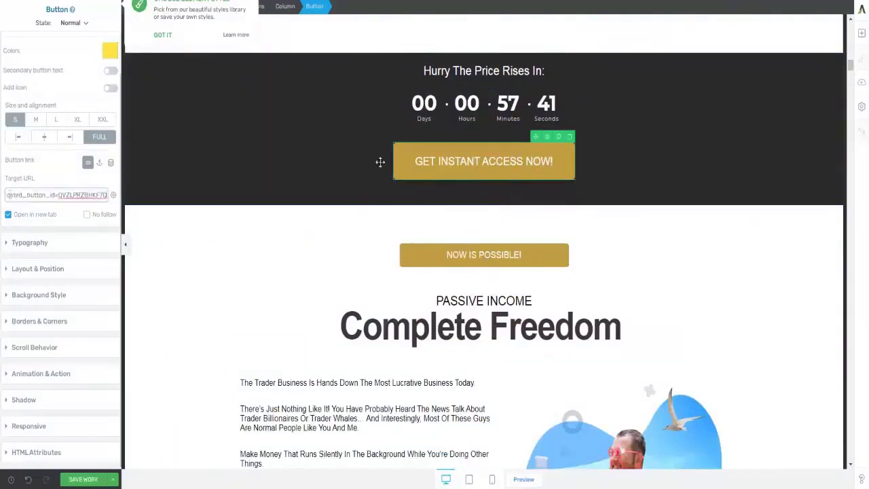
{"action": "left_click_drag", "start_coordinate": [853, 70], "coordinate": [847, 122]}
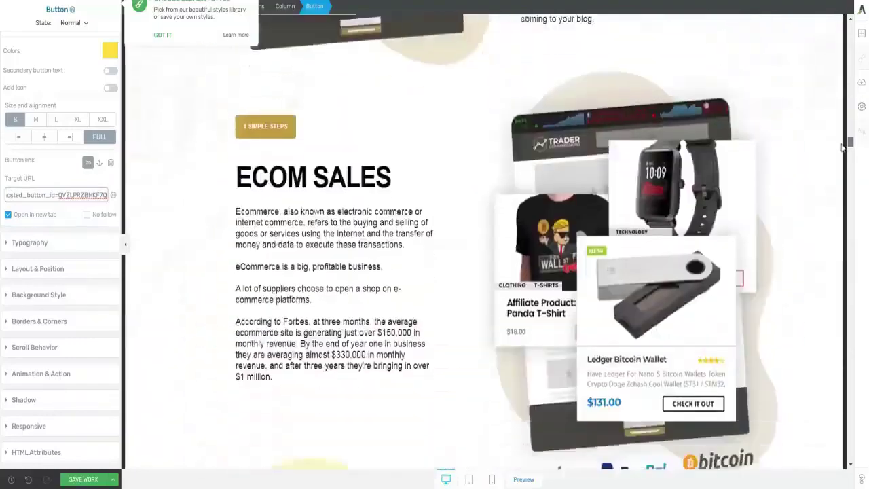
{"action": "left_click_drag", "start_coordinate": [848, 122], "coordinate": [837, 190]}
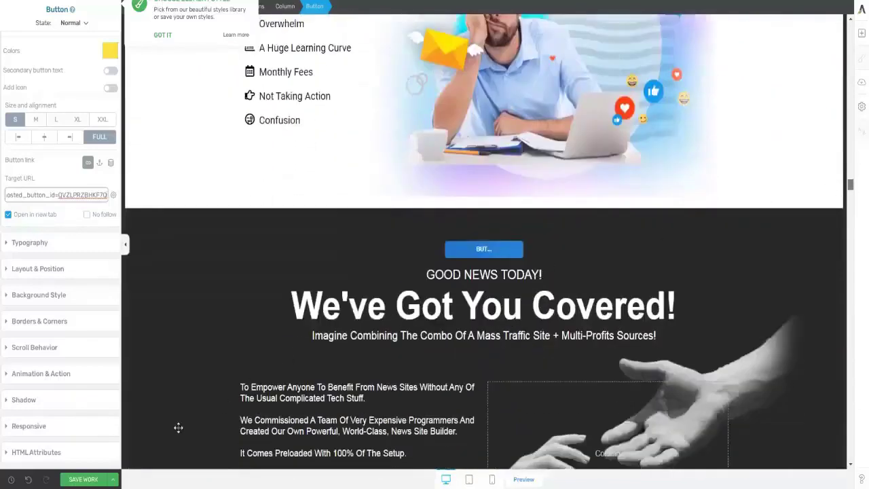
- Save the page, then confirm a Get Instant Access button opens the $27.00 USD PayPal checkout
{"action": "left_click", "coordinate": [83, 480]}
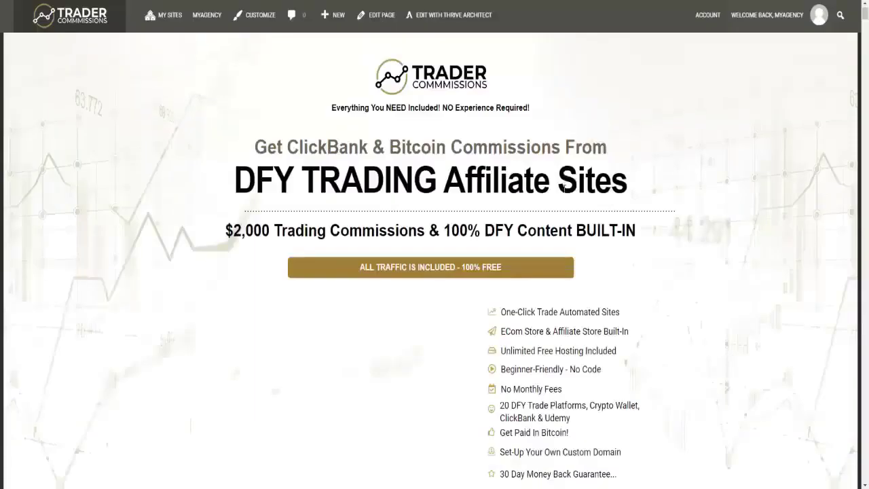
{"action": "scroll", "coordinate": [598, 210], "scroll_direction": "down", "scroll_amount": 5}
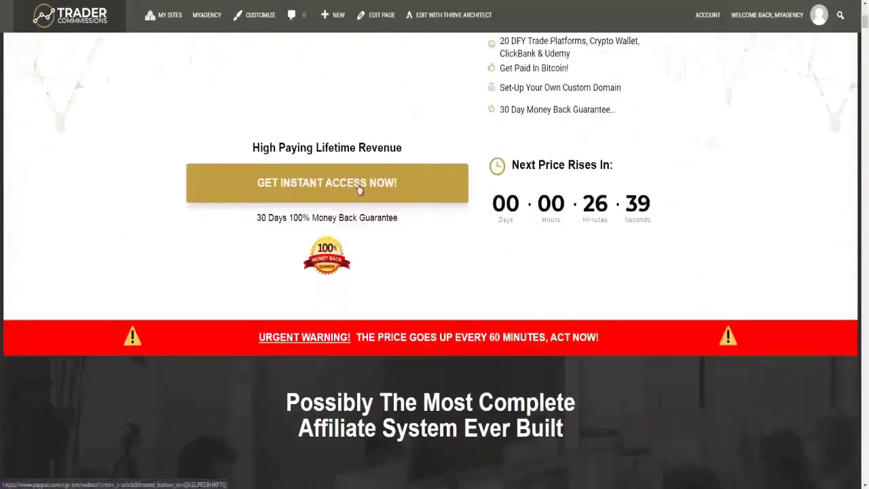
{"action": "left_click", "coordinate": [371, 183]}
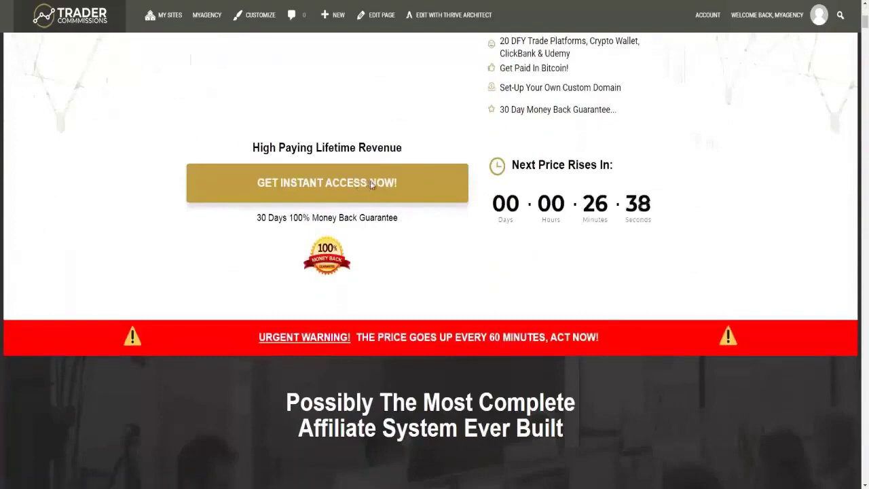